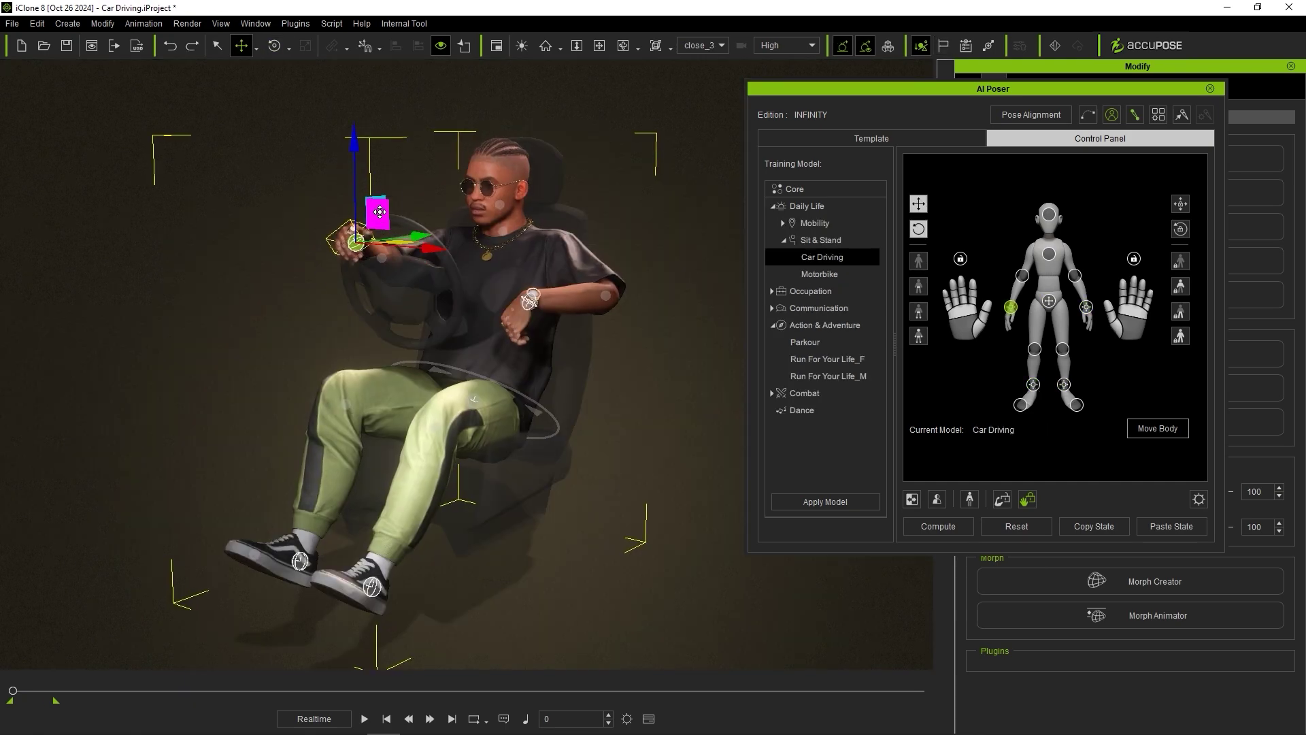
# - Drag the seated driver's hand effector onto the steering wheel
pyautogui.moveTo(380, 211); pyautogui.dragTo(431, 213)
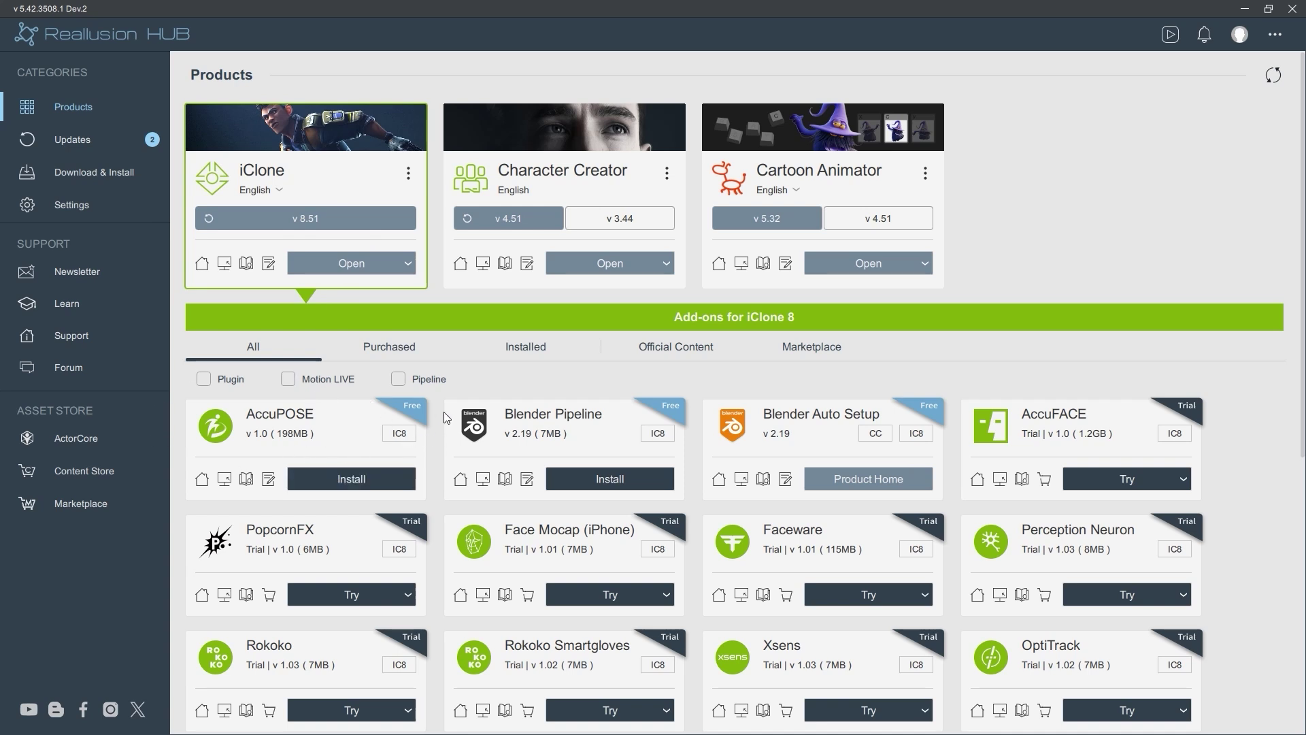
# - Install AccuPOSE v1.0 with the required iClone 8.52 update, then launch iClone 8
pyautogui.click(351, 479)
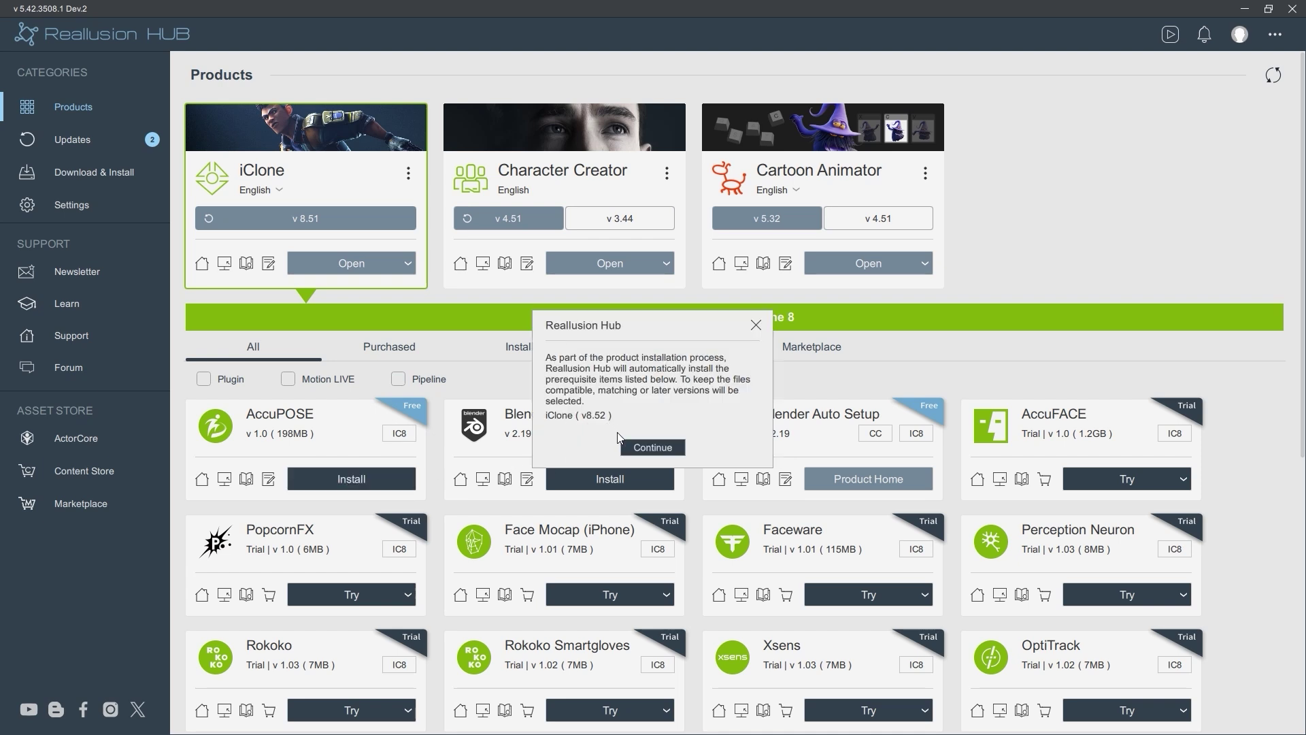
pyautogui.click(652, 448)
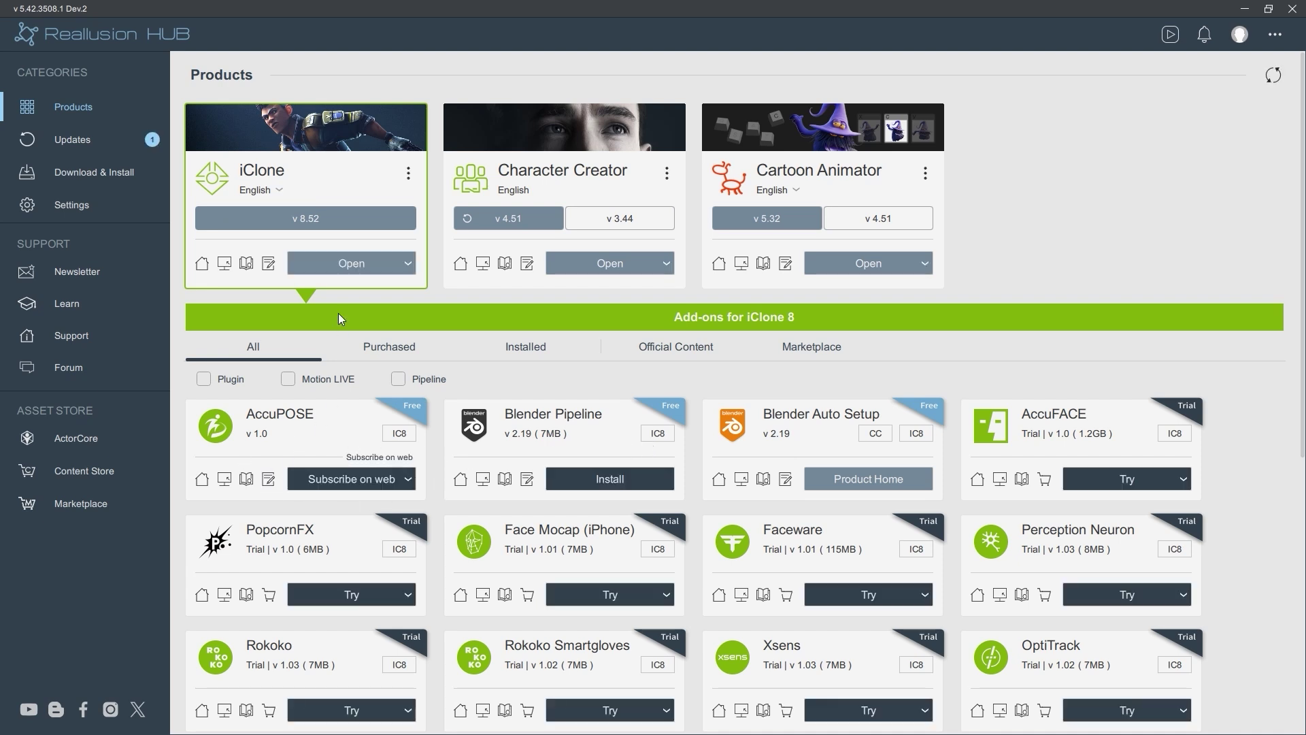
pyautogui.click(336, 264)
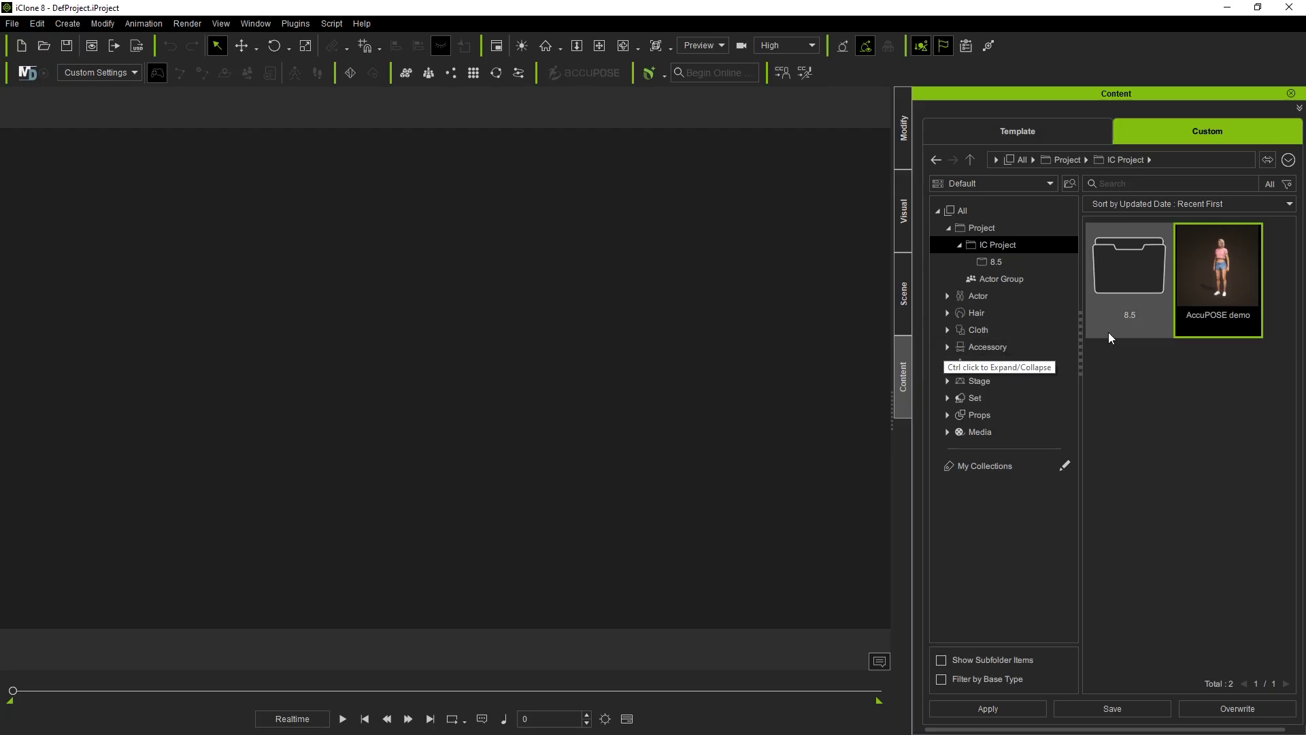
# - Open the AccuPOSE demo project and select the standing woman character
pyautogui.doubleClick(1215, 297)
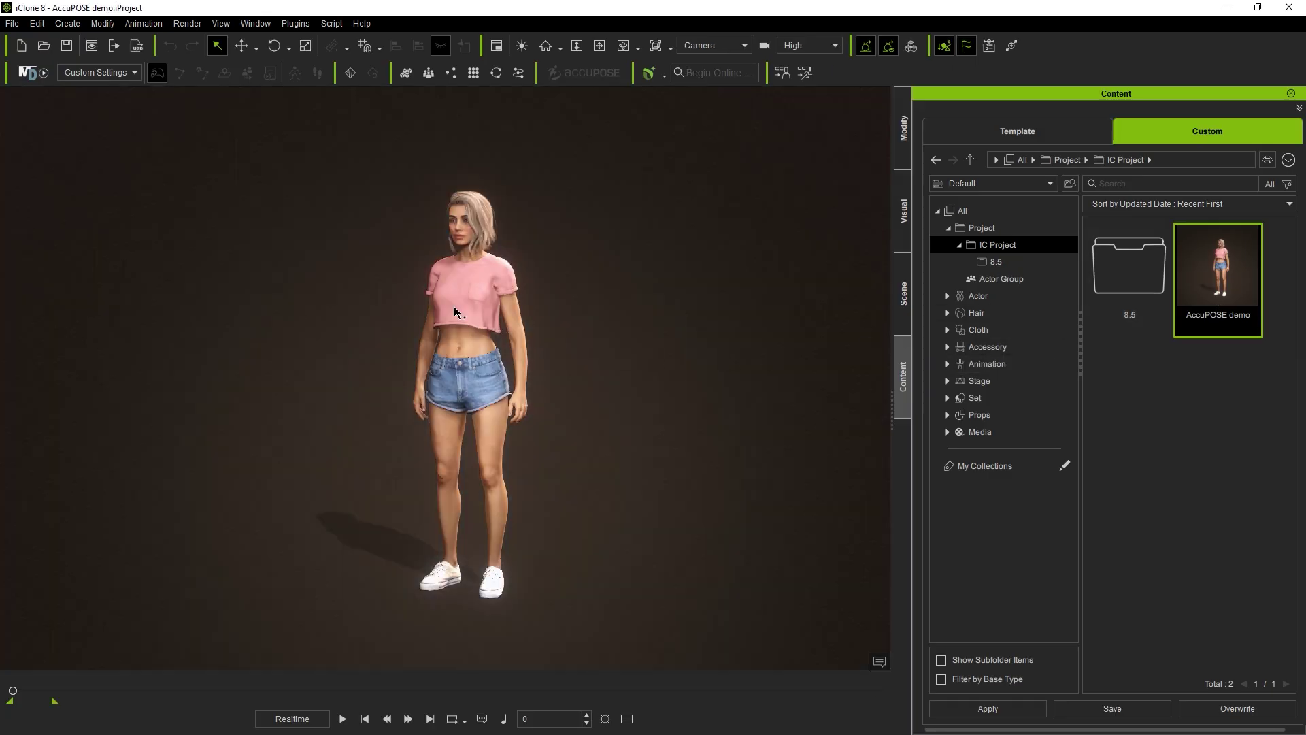
pyautogui.click(454, 306)
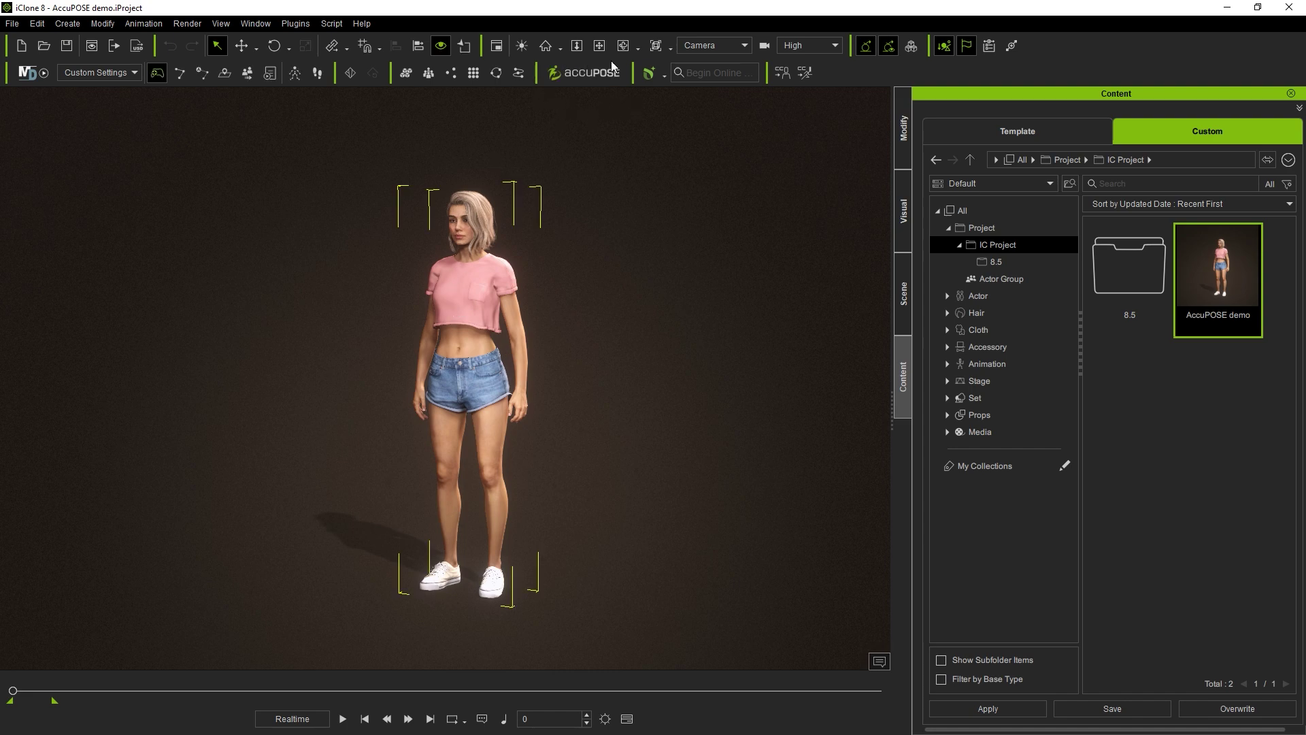
# - Open AccuPOSE from the Animation menu and pick the Basic Stand preset
pyautogui.click(144, 23)
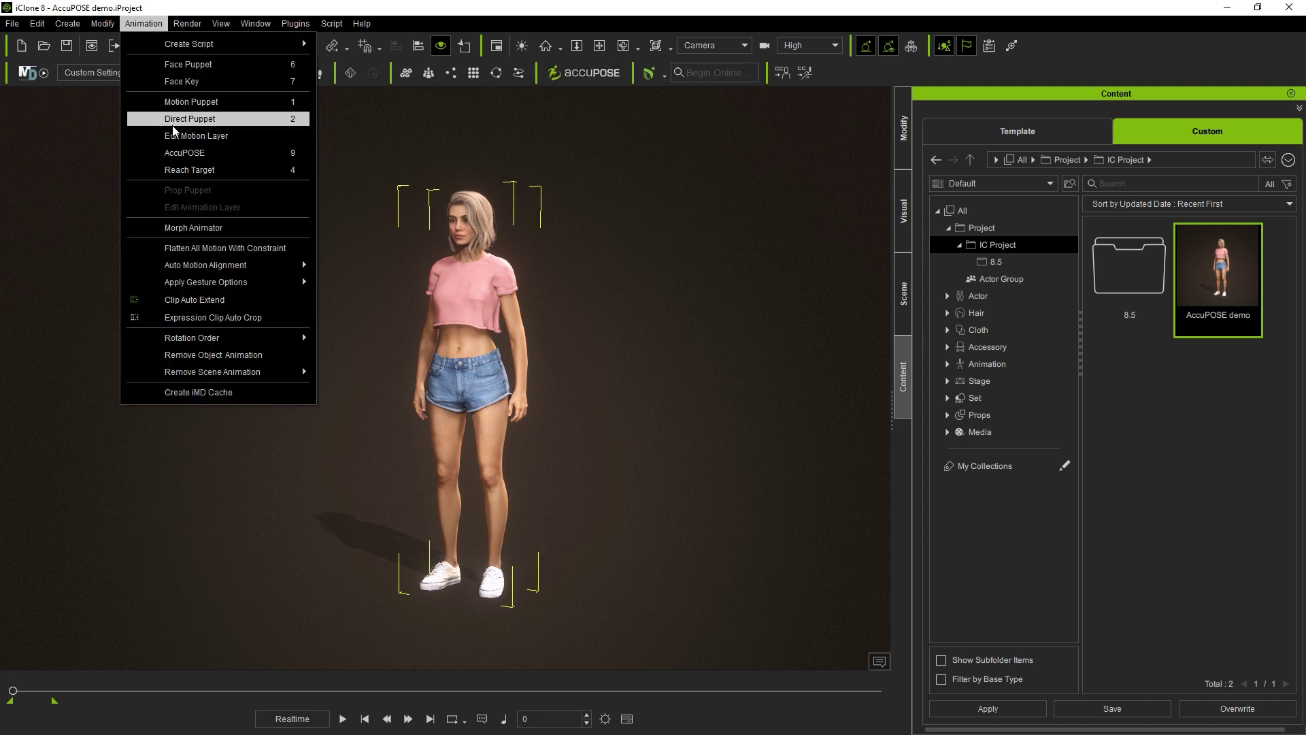
pyautogui.click(260, 154)
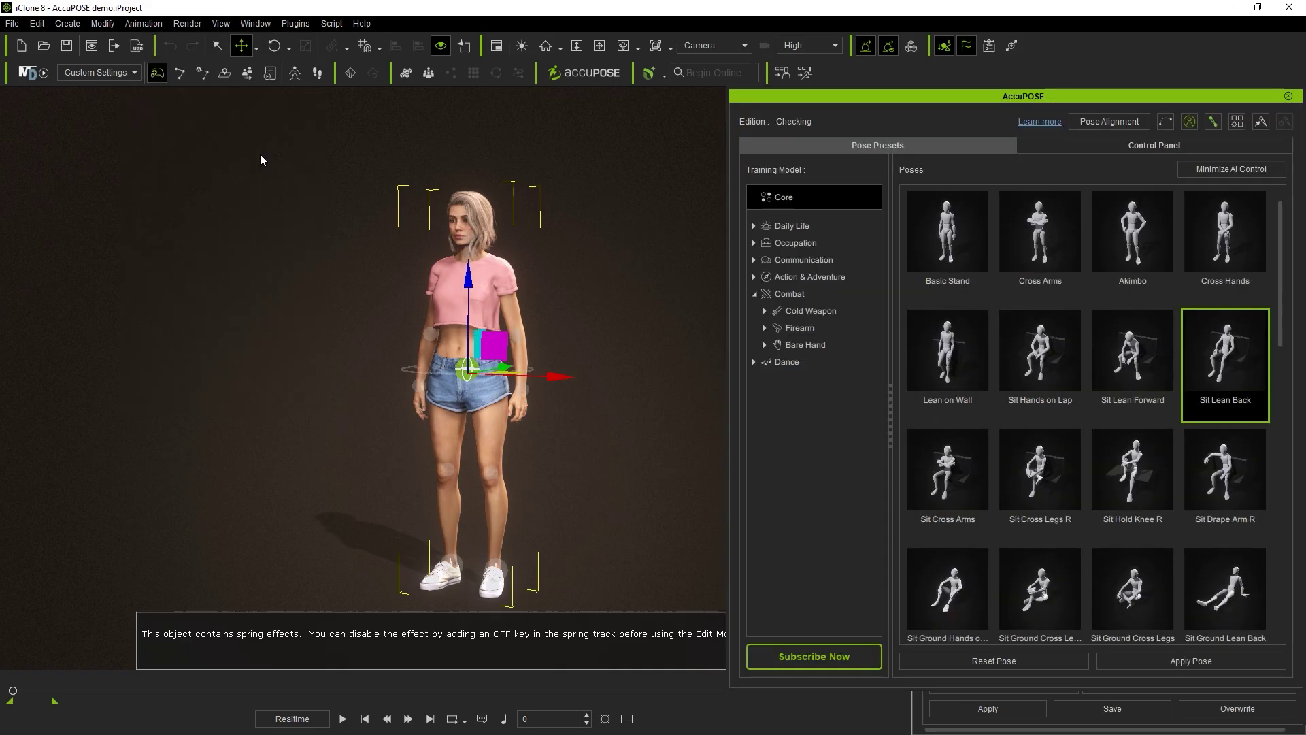
pyautogui.click(952, 248)
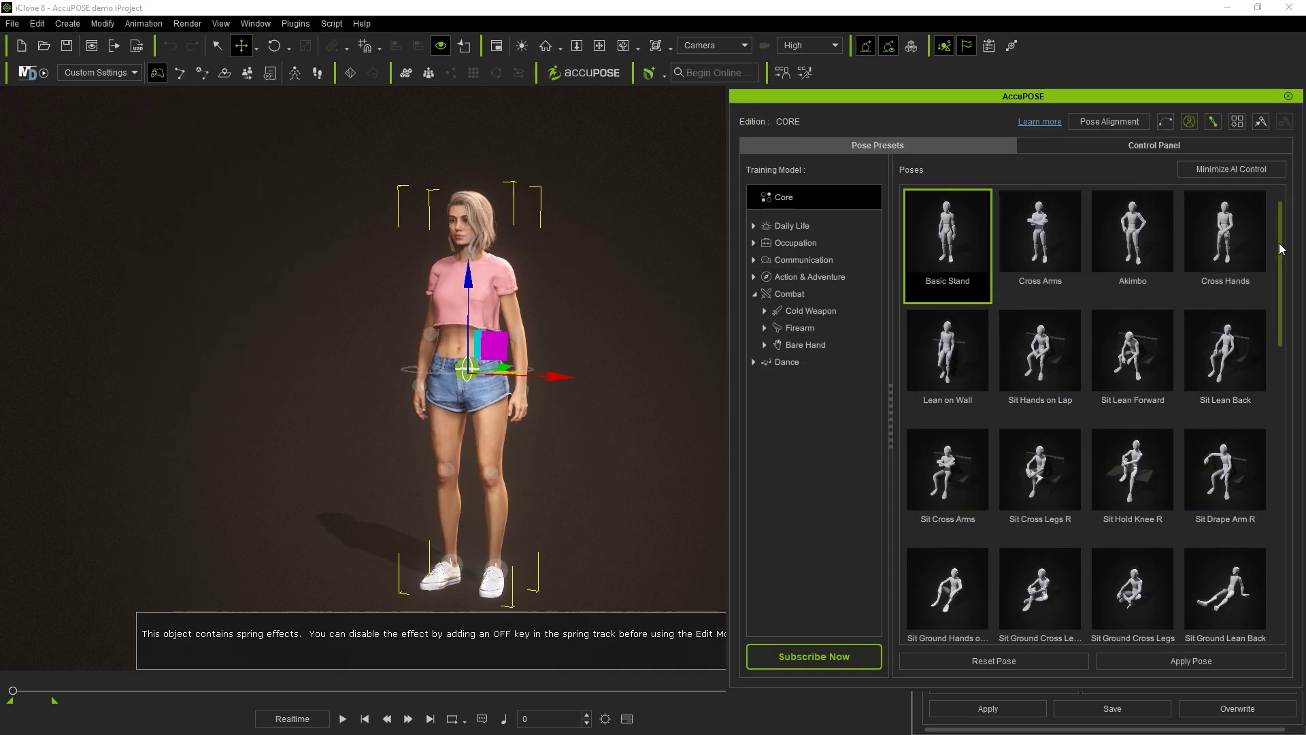
pyautogui.moveTo(1279, 243); pyautogui.dragTo(1249, 224)
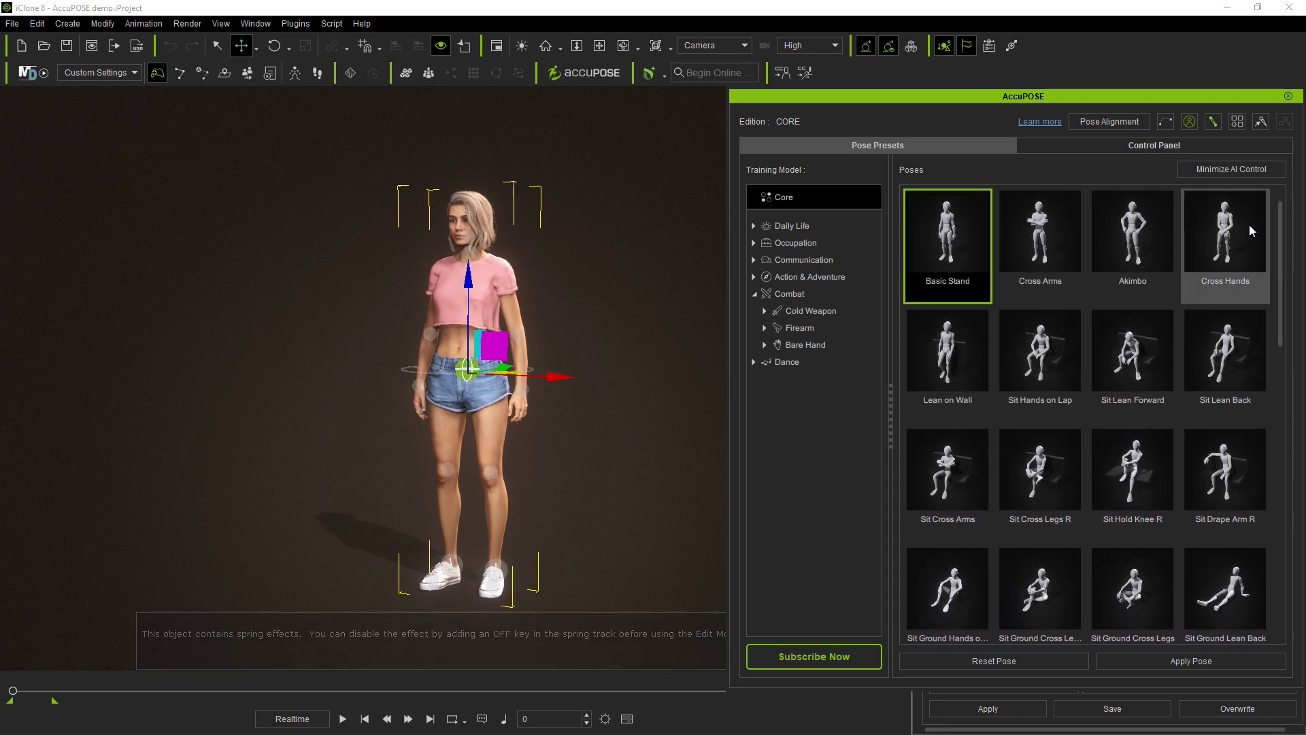
# - Apply the Sit Hold Knee R pose, revert to Basic Stand, and show the body control panel
pyautogui.click(1158, 461)
pyautogui.moveTo(561, 430); pyautogui.dragTo(300, 436, button='right')
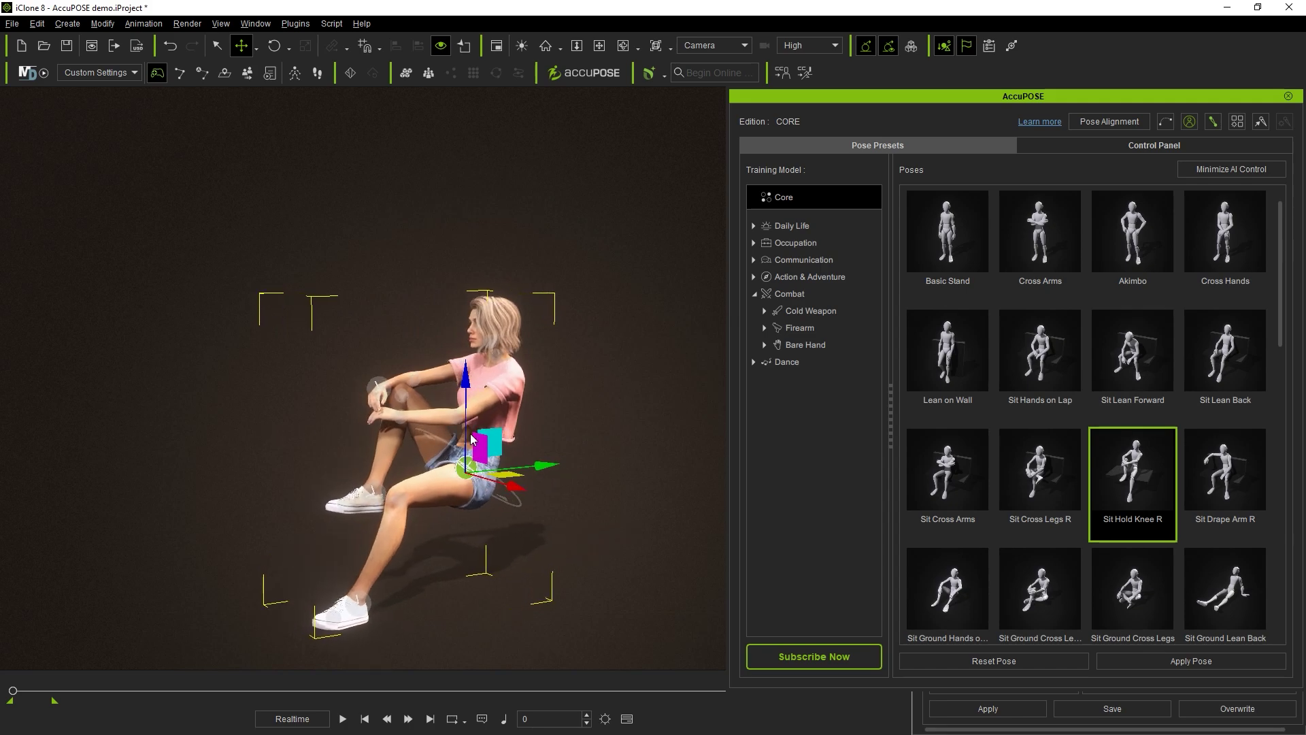
pyautogui.click(980, 268)
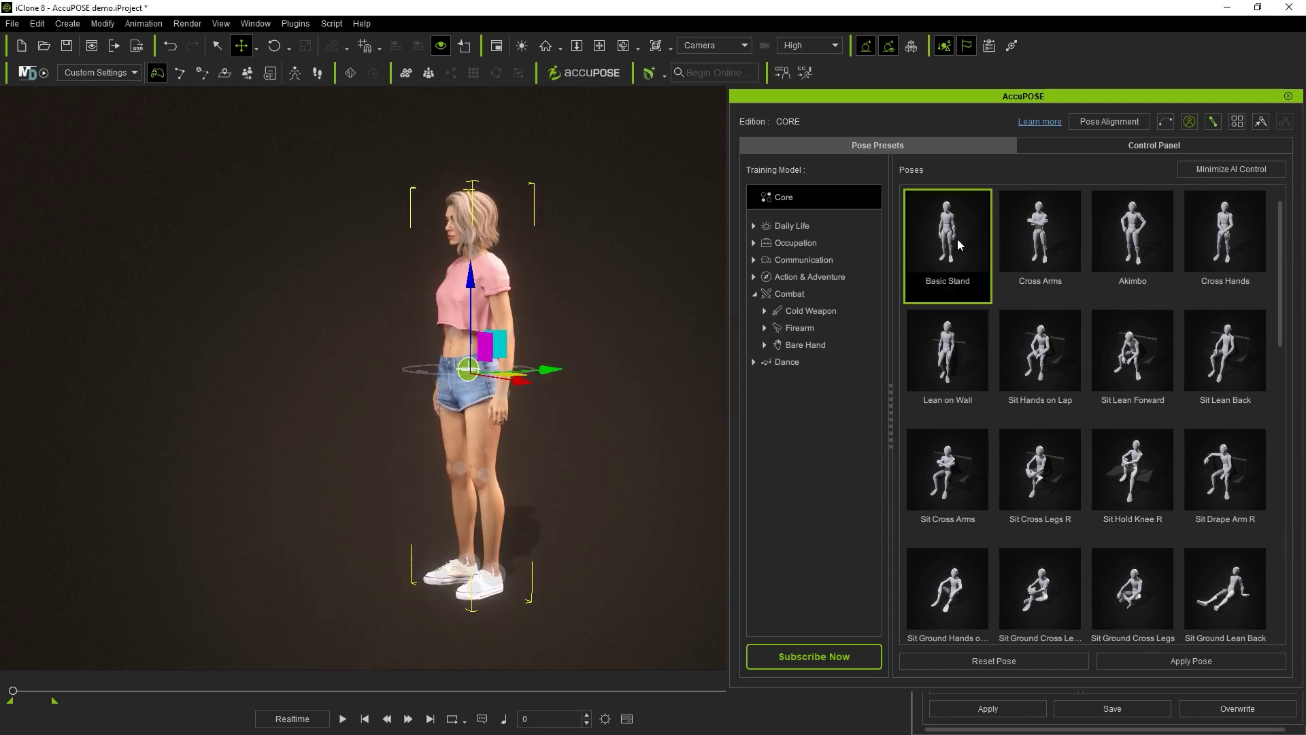
pyautogui.click(1154, 145)
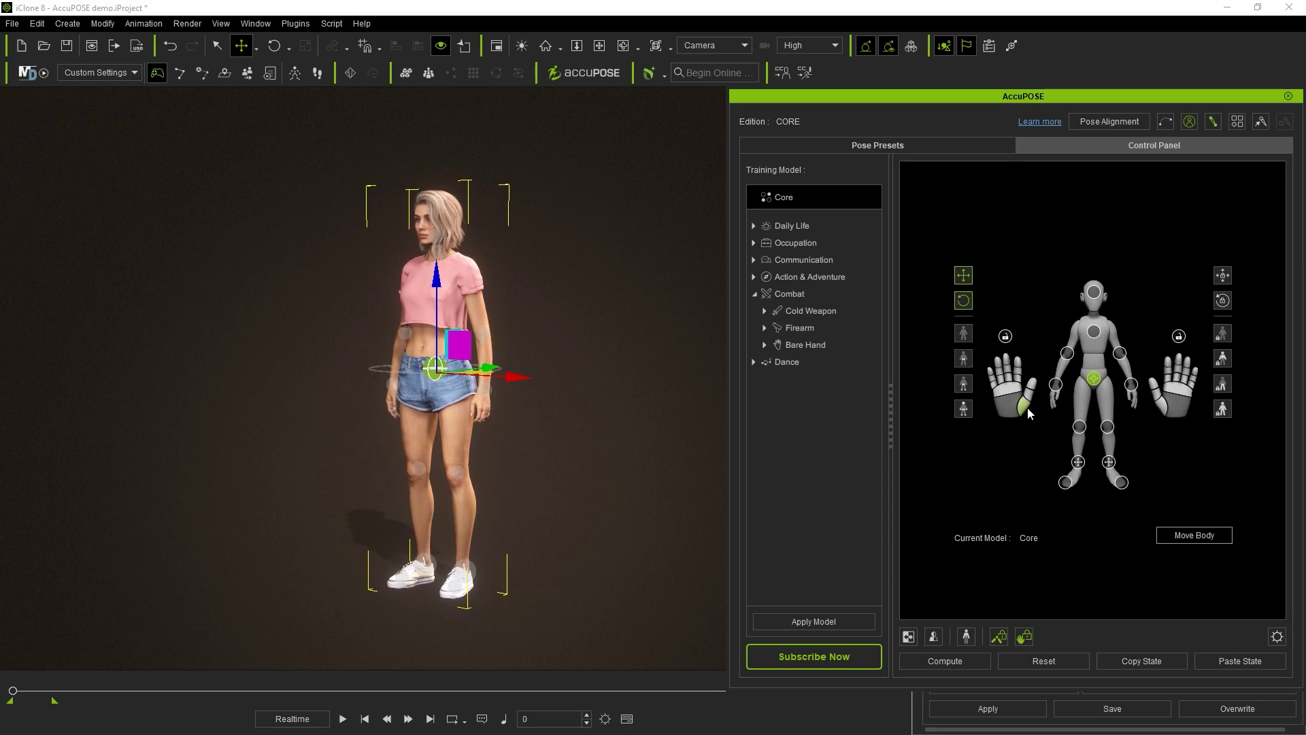
# - Move the right foot effector to lift her leg and swing it behind her
pyautogui.click(1079, 462)
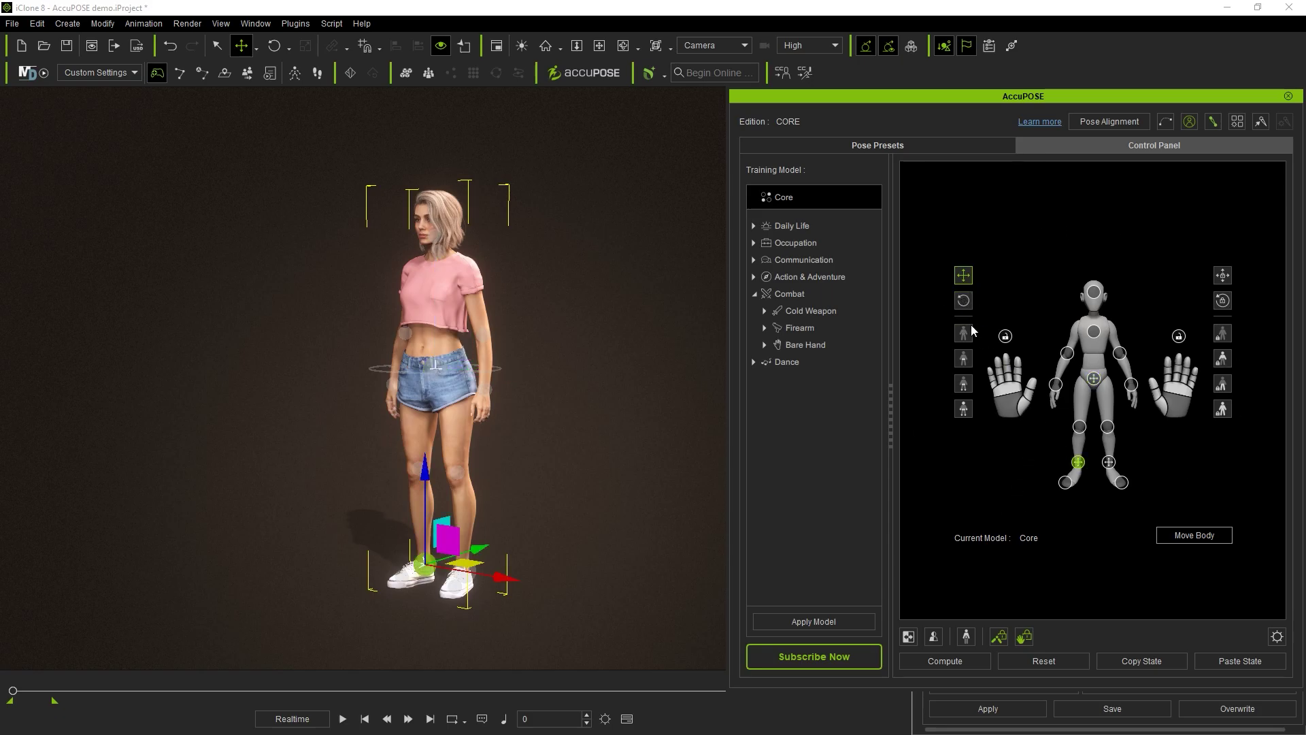
pyautogui.click(1109, 463)
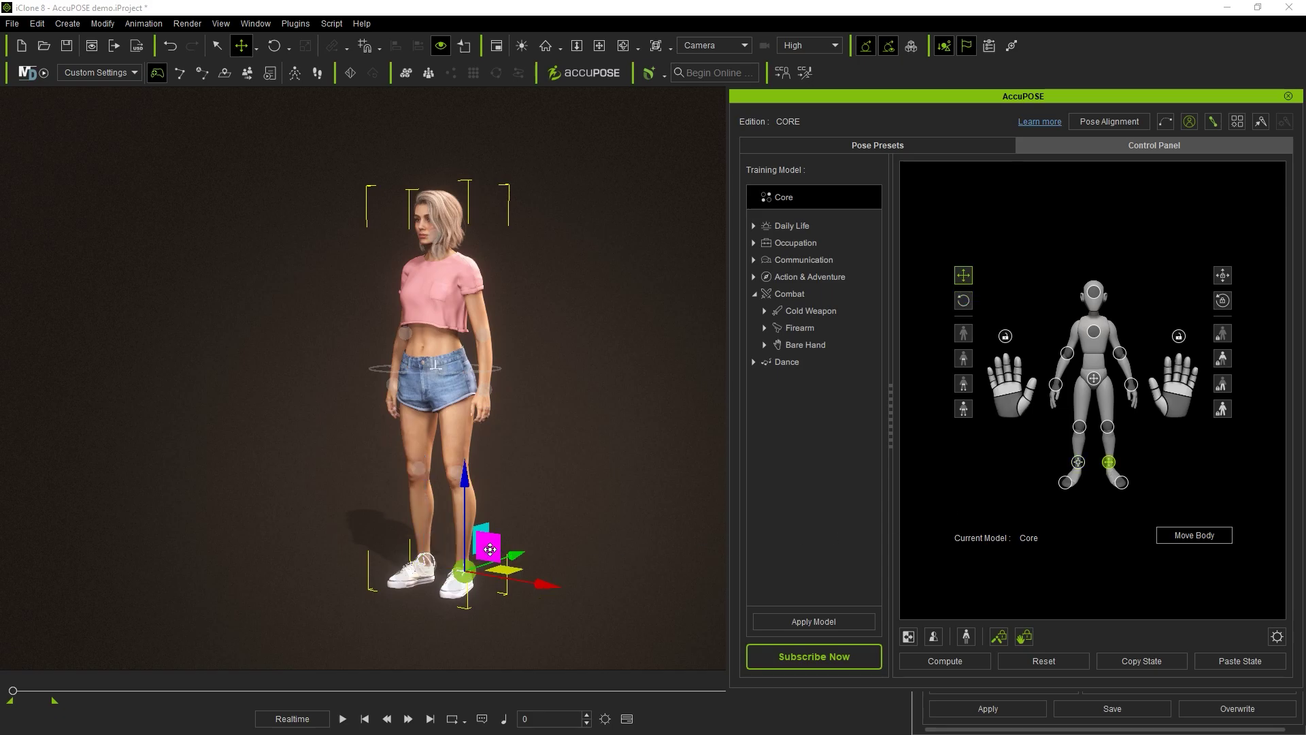
pyautogui.moveTo(490, 549); pyautogui.dragTo(485, 454)
pyautogui.moveTo(517, 354); pyautogui.dragTo(577, 343, button='right')
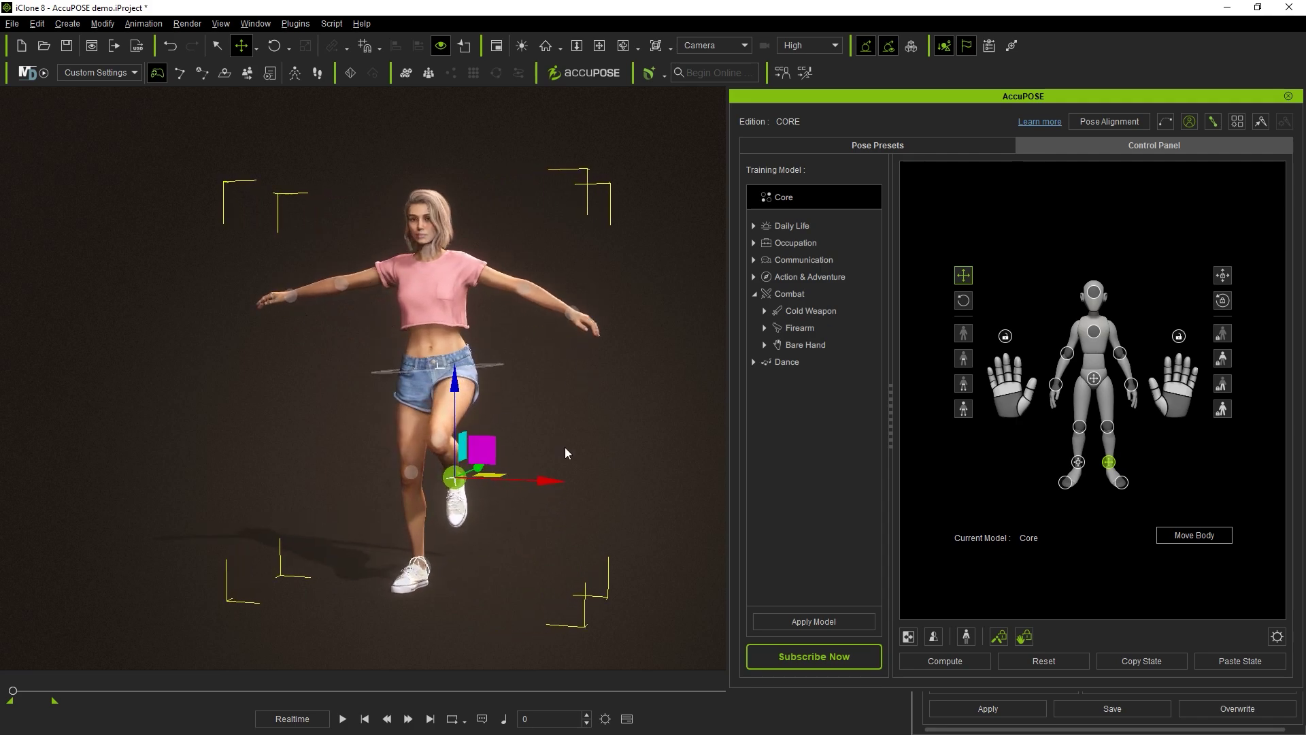
pyautogui.moveTo(565, 453); pyautogui.dragTo(381, 459, button='right')
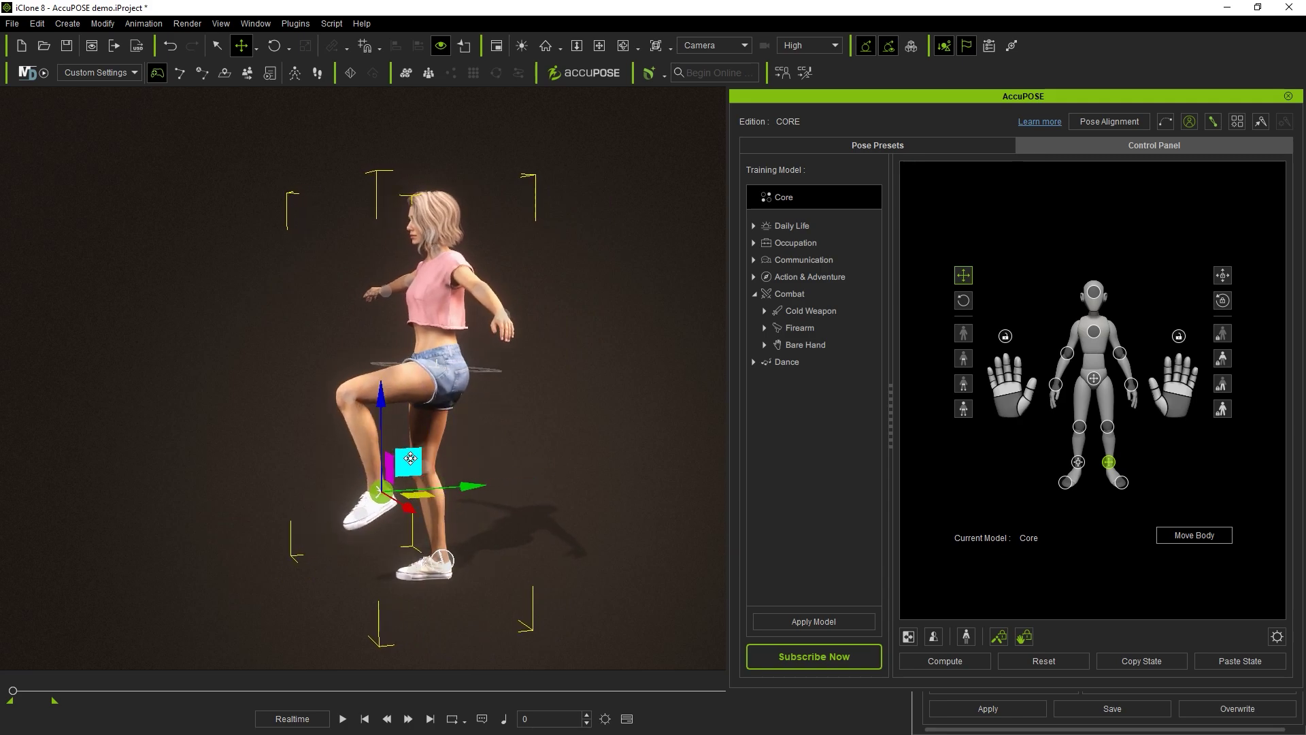
pyautogui.moveTo(296, 455); pyautogui.dragTo(685, 452, button='right')
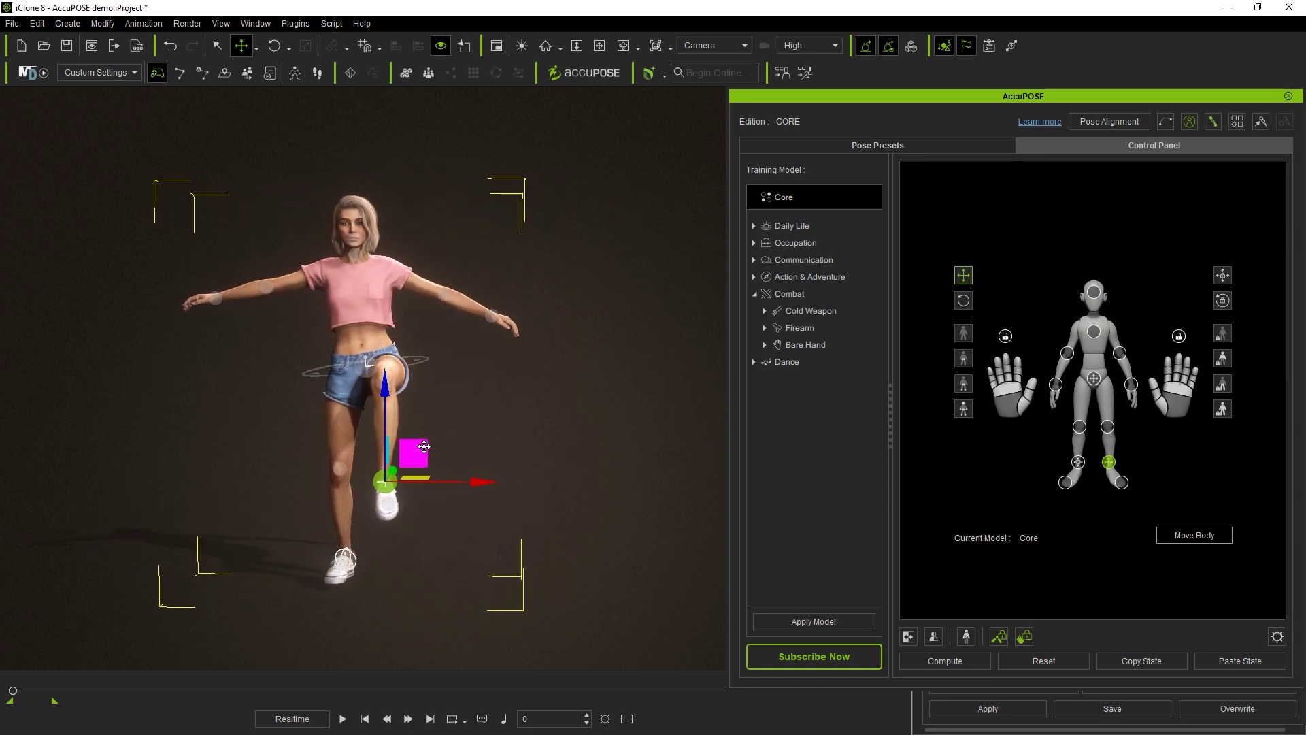
pyautogui.moveTo(463, 477); pyautogui.dragTo(414, 461)
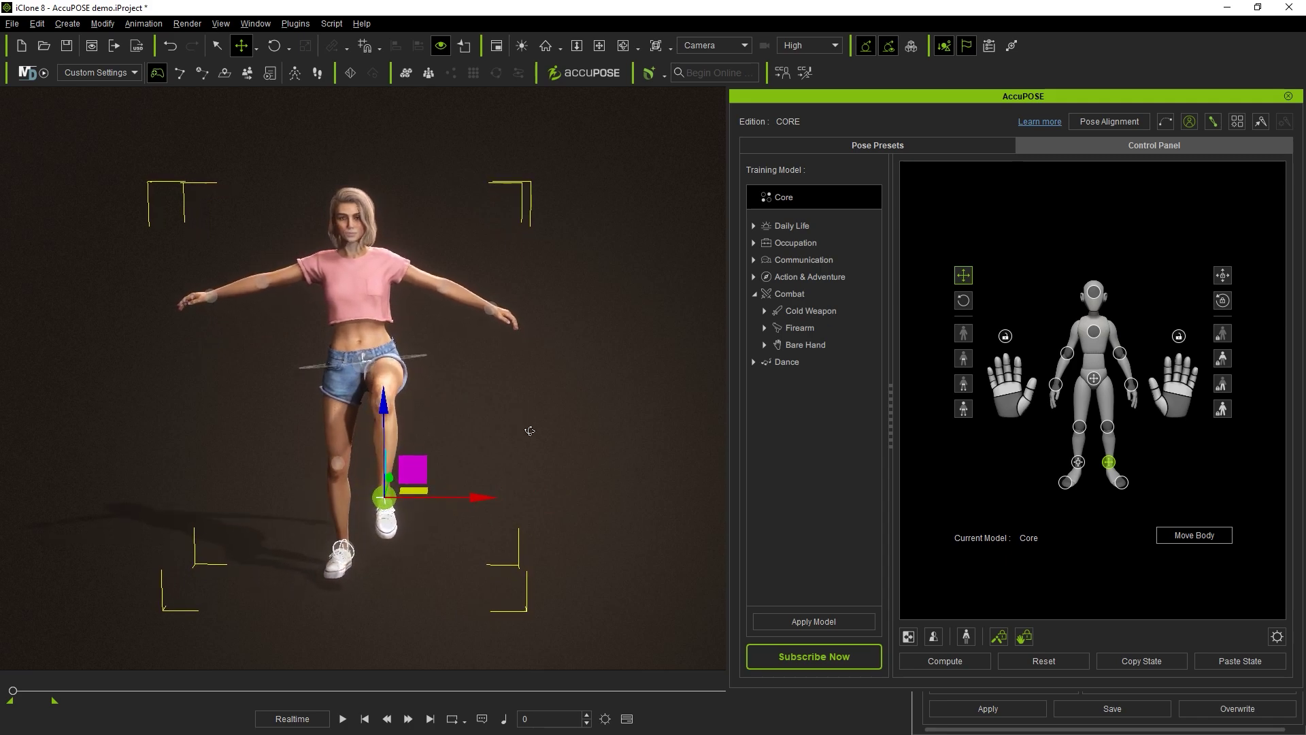
pyautogui.moveTo(531, 438); pyautogui.dragTo(292, 415, button='right')
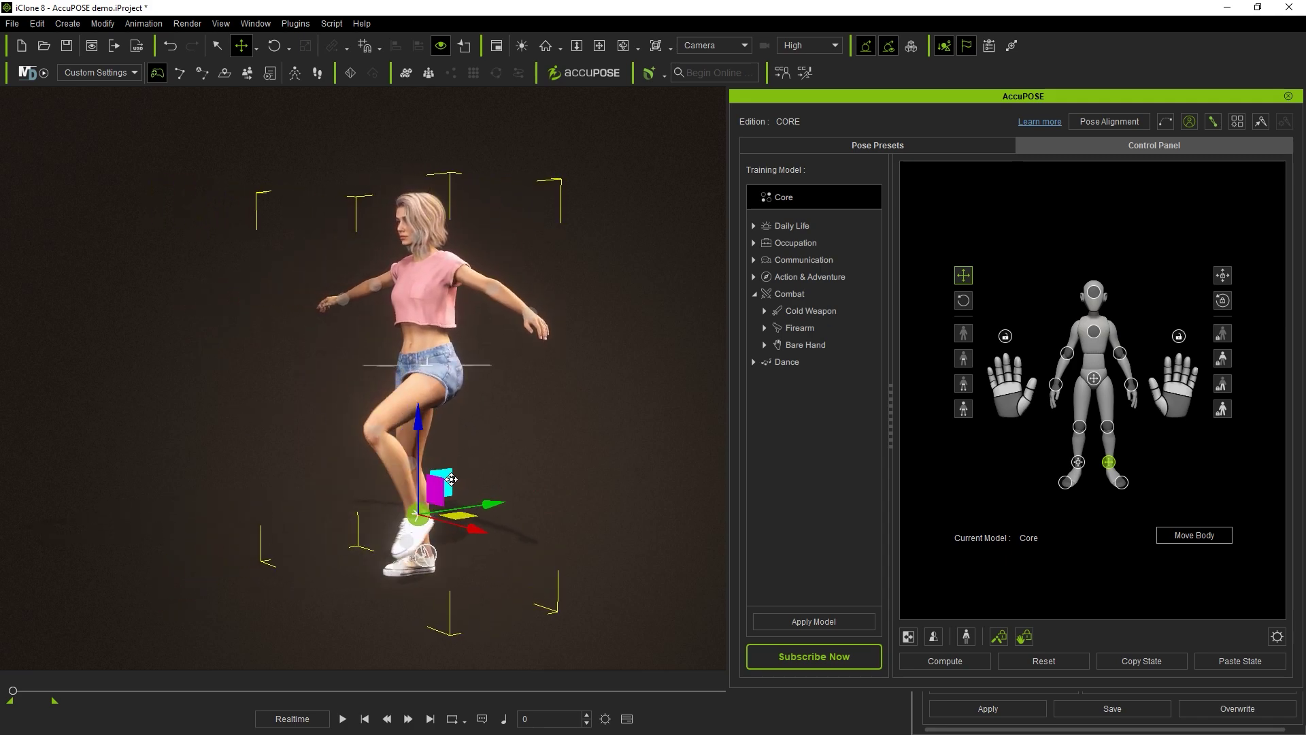
pyautogui.moveTo(502, 472); pyautogui.dragTo(503, 391)
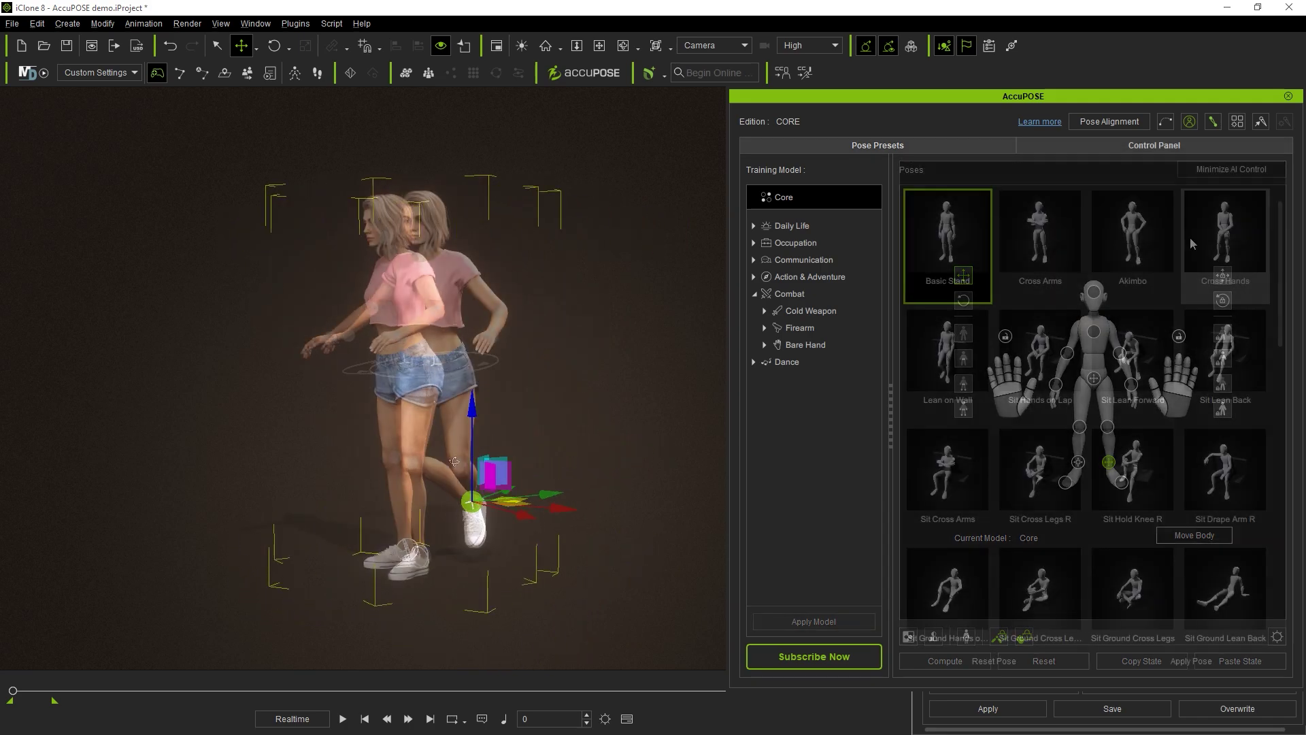
# - Apply the Basic Walk 1 preset and drag the character leftward in the scene
pyautogui.moveTo(1277, 234); pyautogui.dragTo(1270, 512)
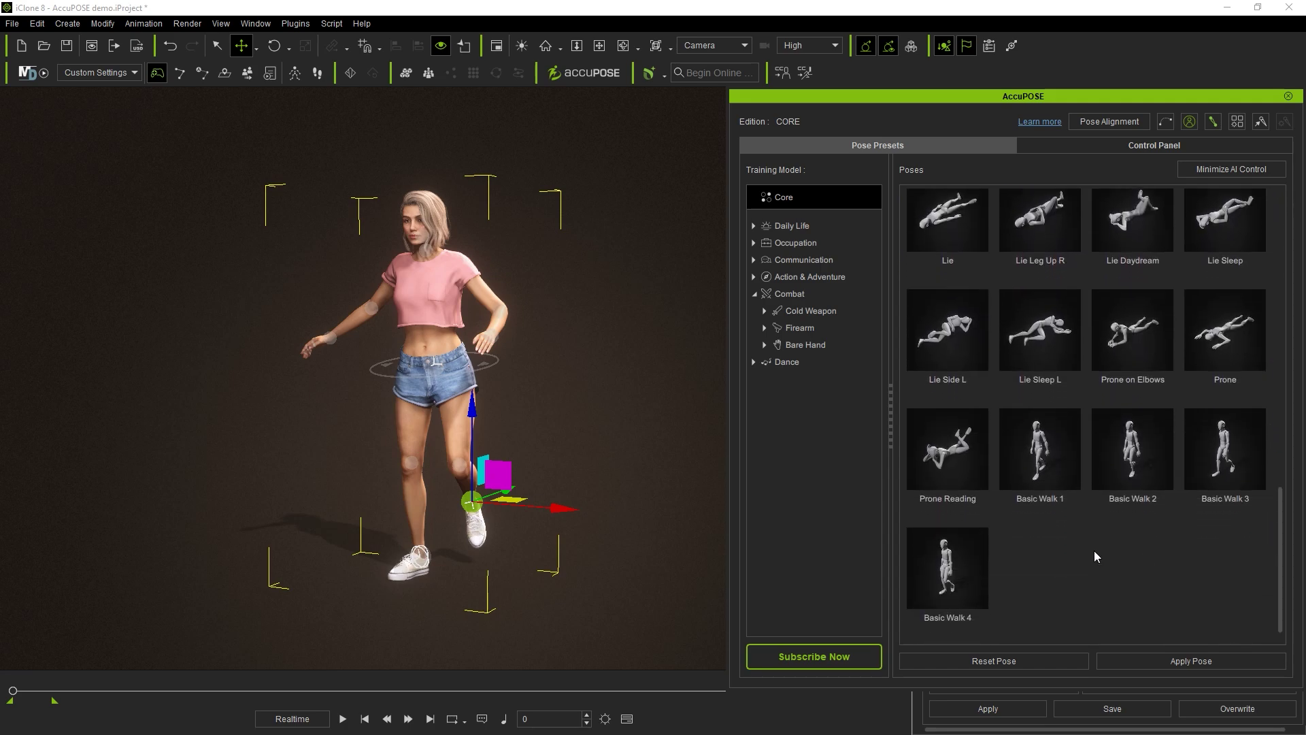
pyautogui.doubleClick(1038, 469)
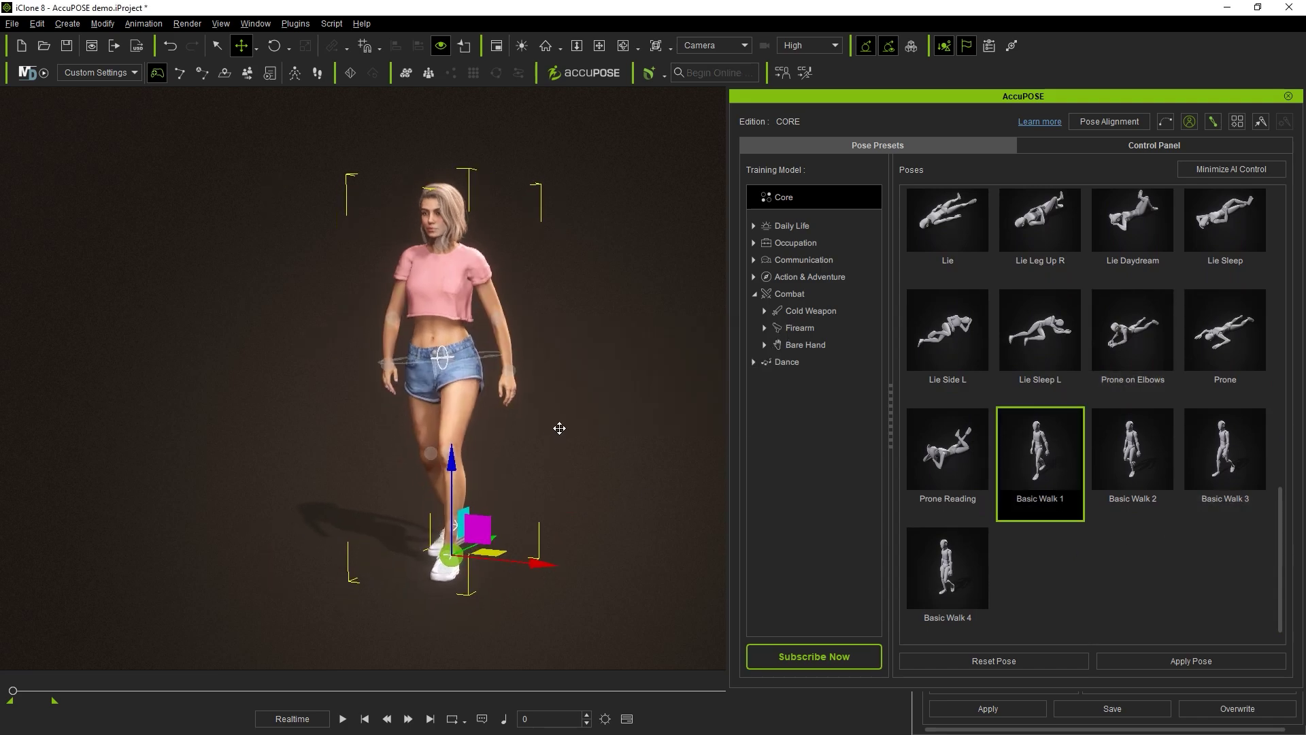
pyautogui.moveTo(586, 452); pyautogui.dragTo(390, 449, button='right')
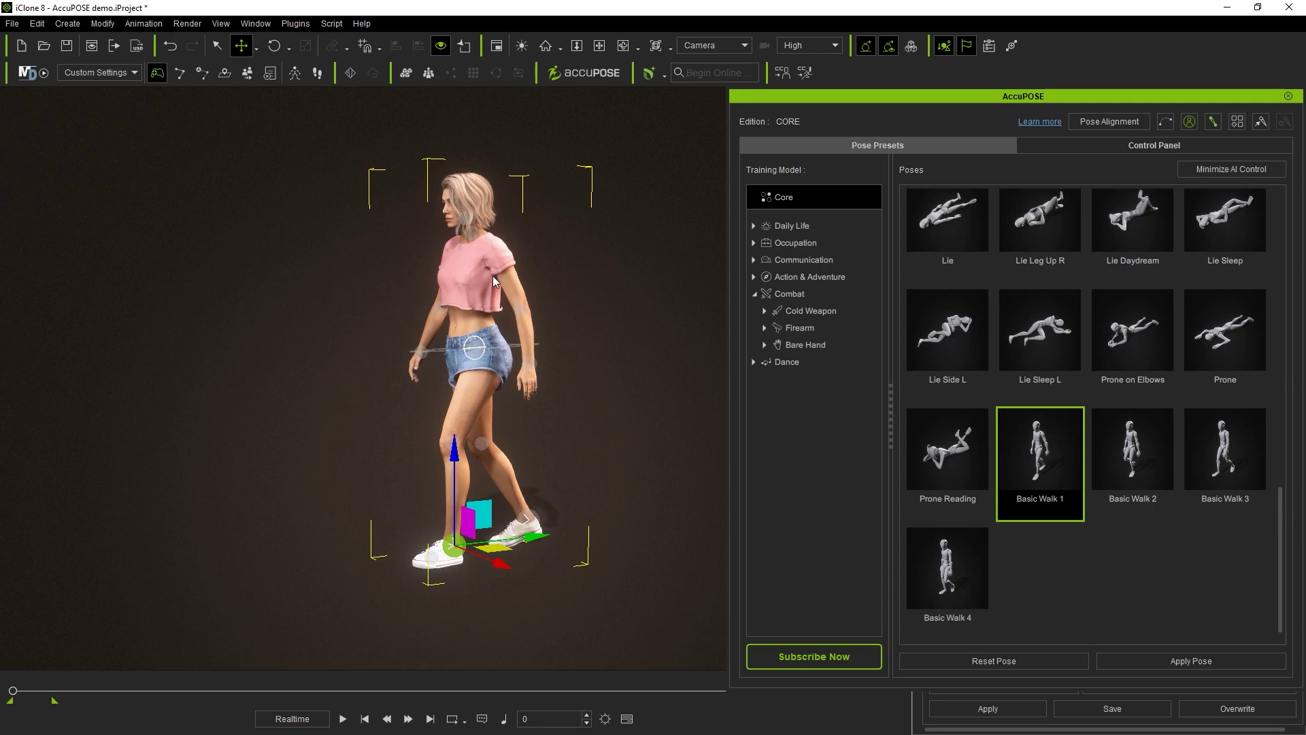
pyautogui.moveTo(480, 511); pyautogui.dragTo(411, 493)
pyautogui.moveTo(410, 493); pyautogui.dragTo(555, 563, button='right')
pyautogui.moveTo(481, 518); pyautogui.dragTo(541, 471)
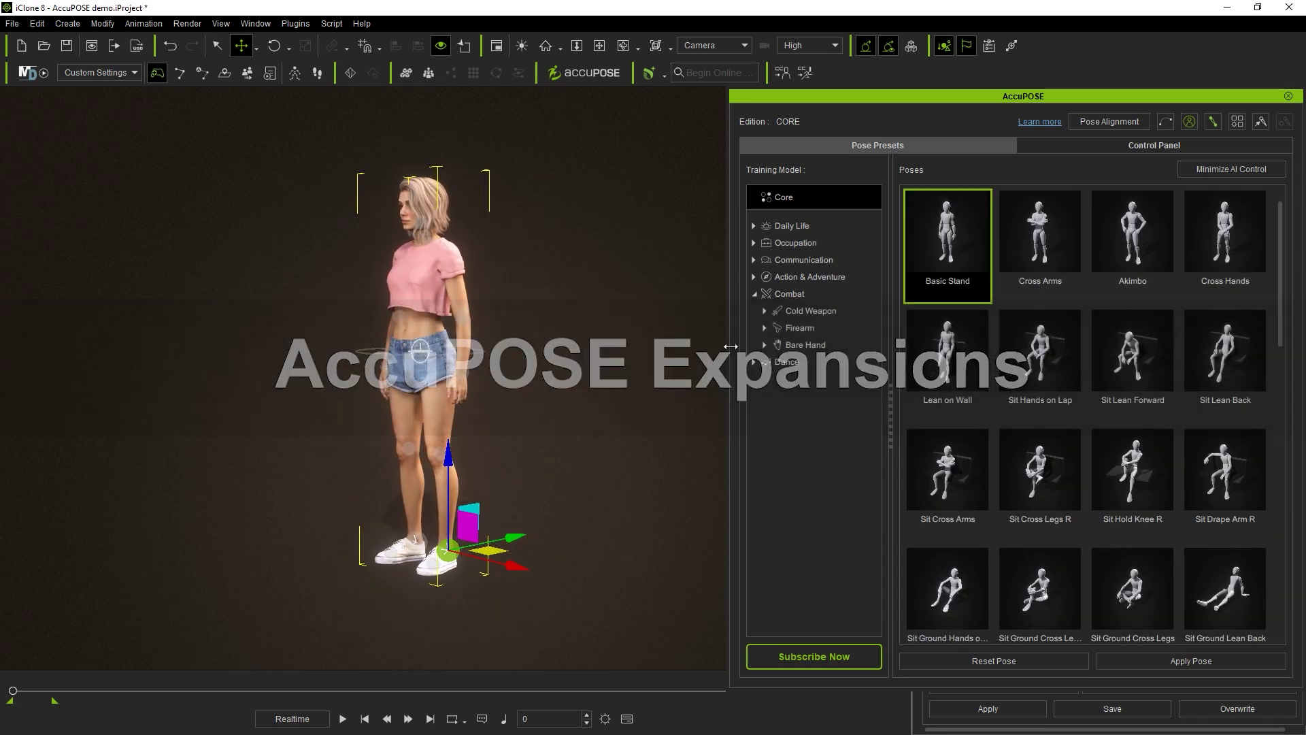
# - Browse the Daily Life, Communication, Action & Adventure, Combat, Sword & Shield and Dance presets
pyautogui.click(805, 227)
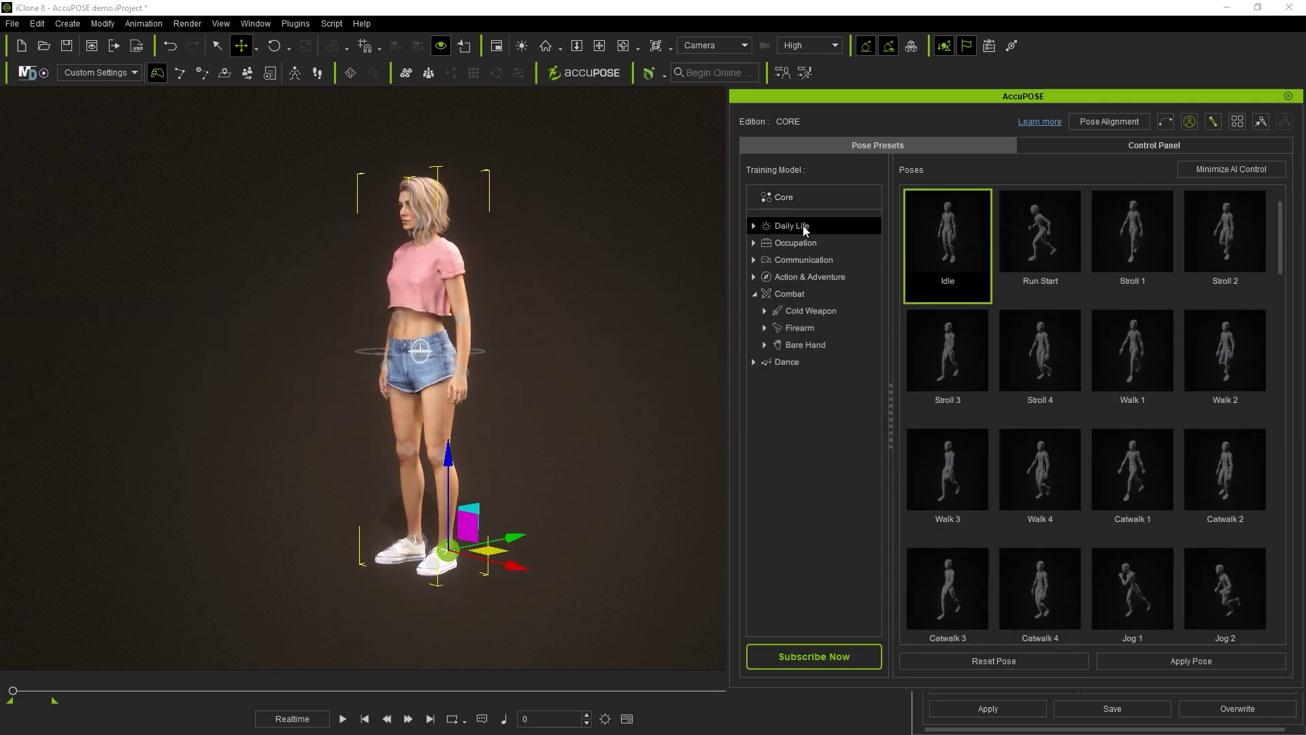
pyautogui.click(793, 255)
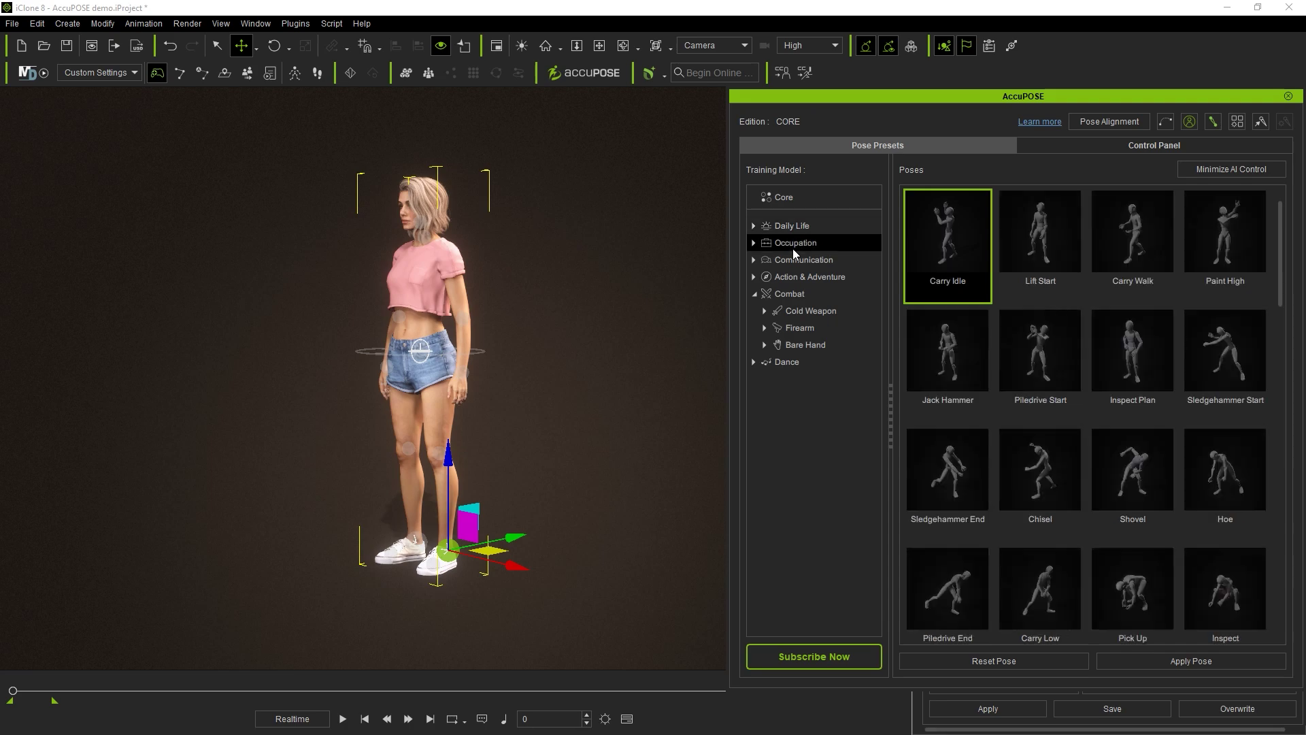
pyautogui.click(797, 278)
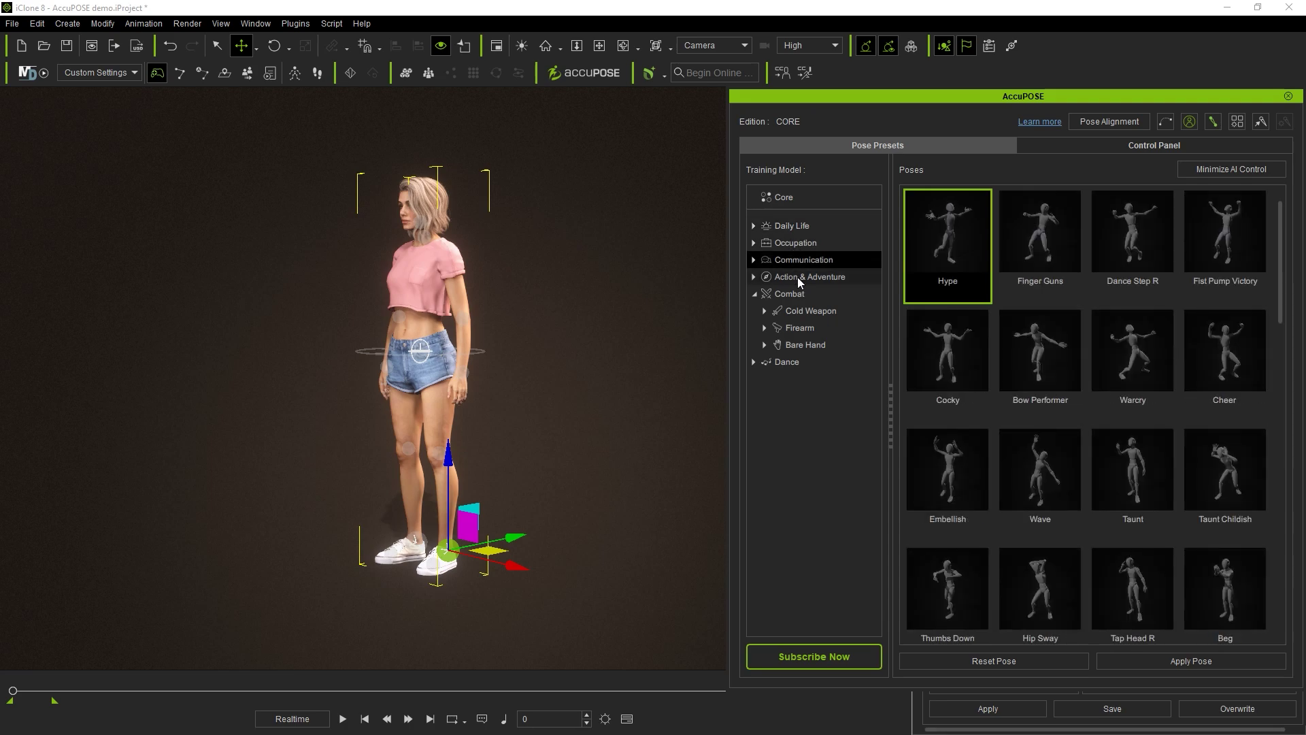
pyautogui.click(798, 294)
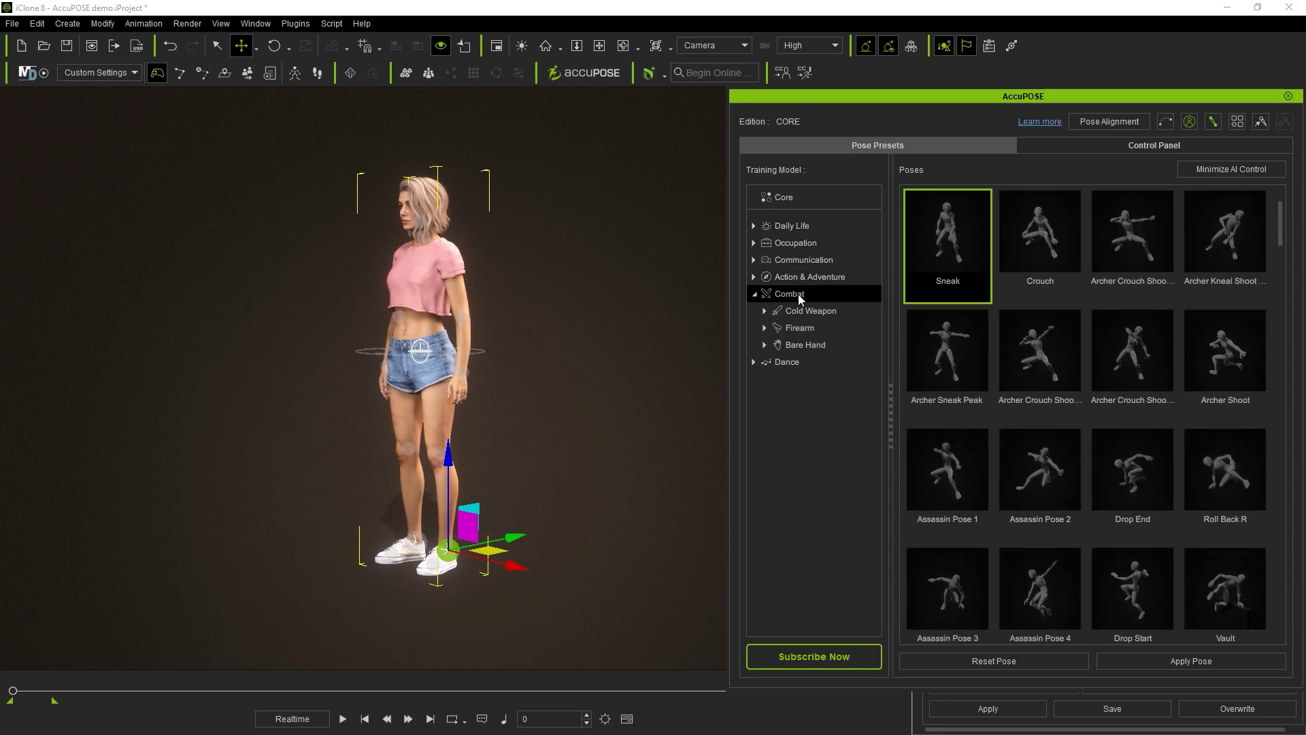
pyautogui.click(797, 313)
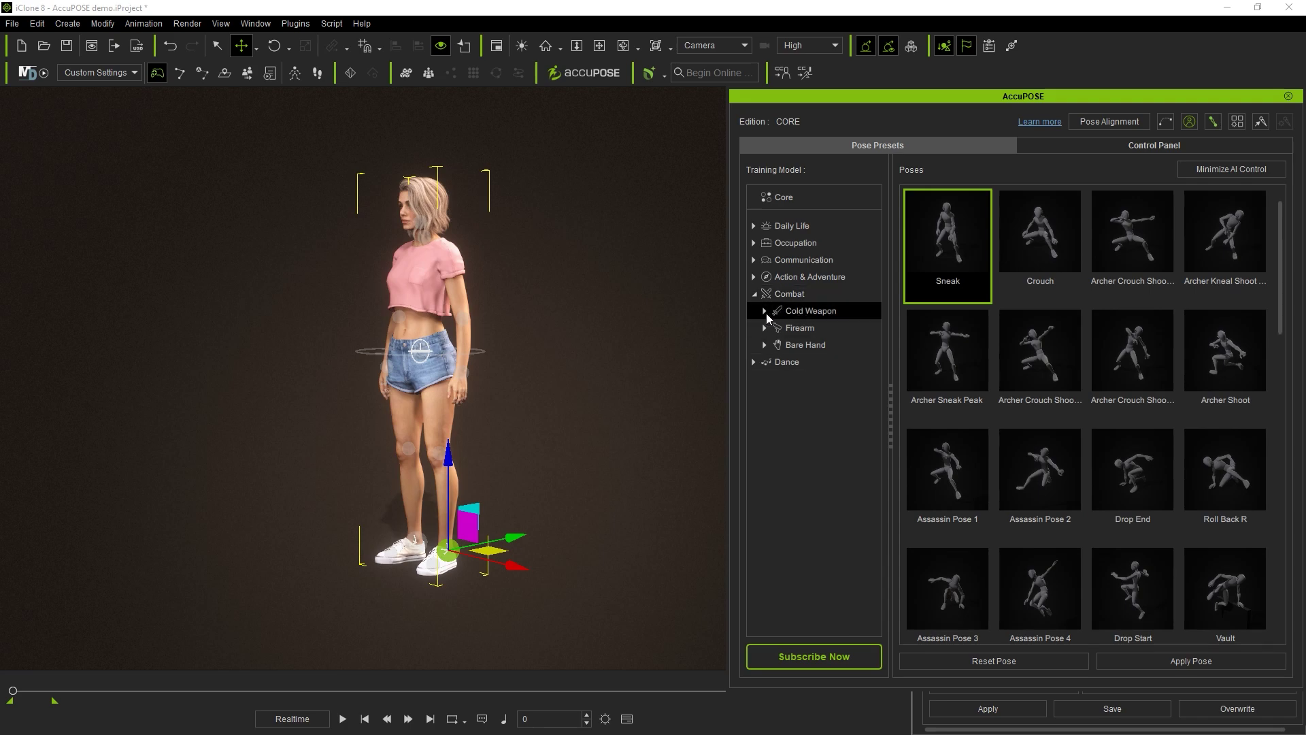
pyautogui.click(817, 343)
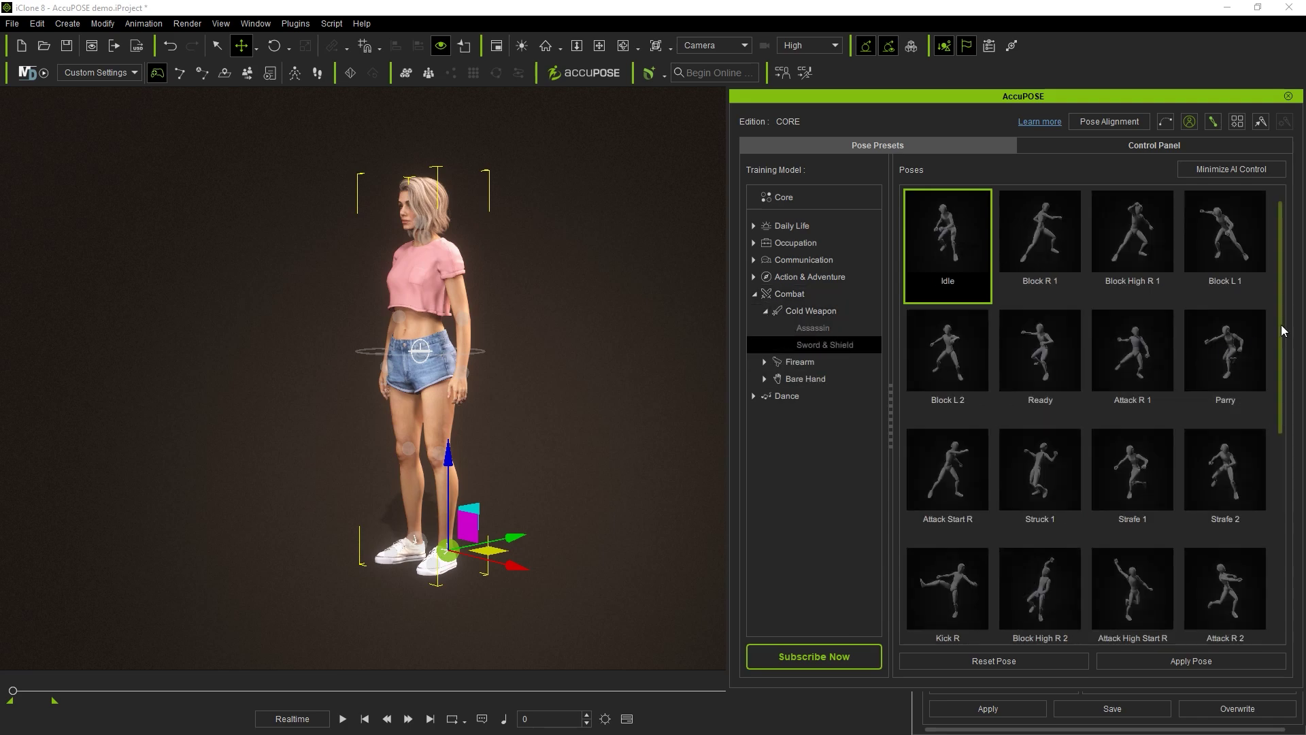
pyautogui.moveTo(1283, 330); pyautogui.dragTo(1283, 517)
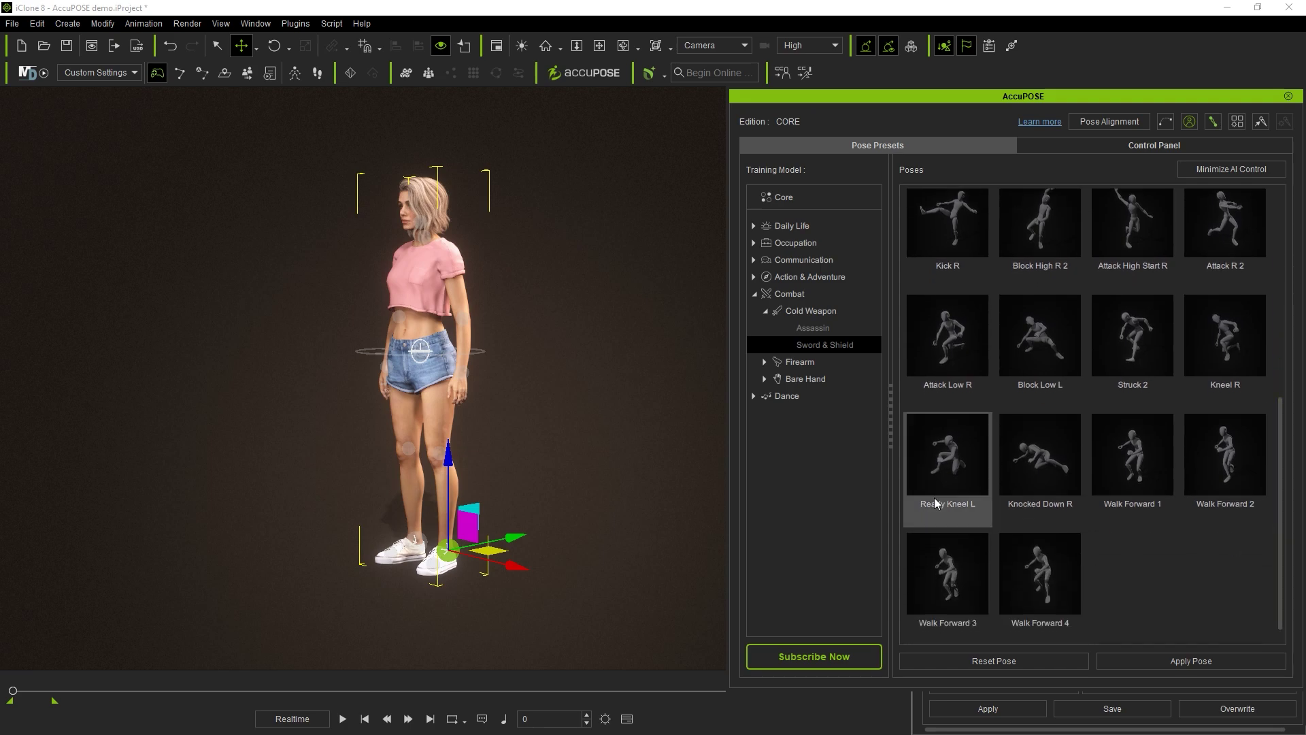
pyautogui.click(787, 398)
pyautogui.moveTo(1279, 444); pyautogui.dragTo(1279, 416)
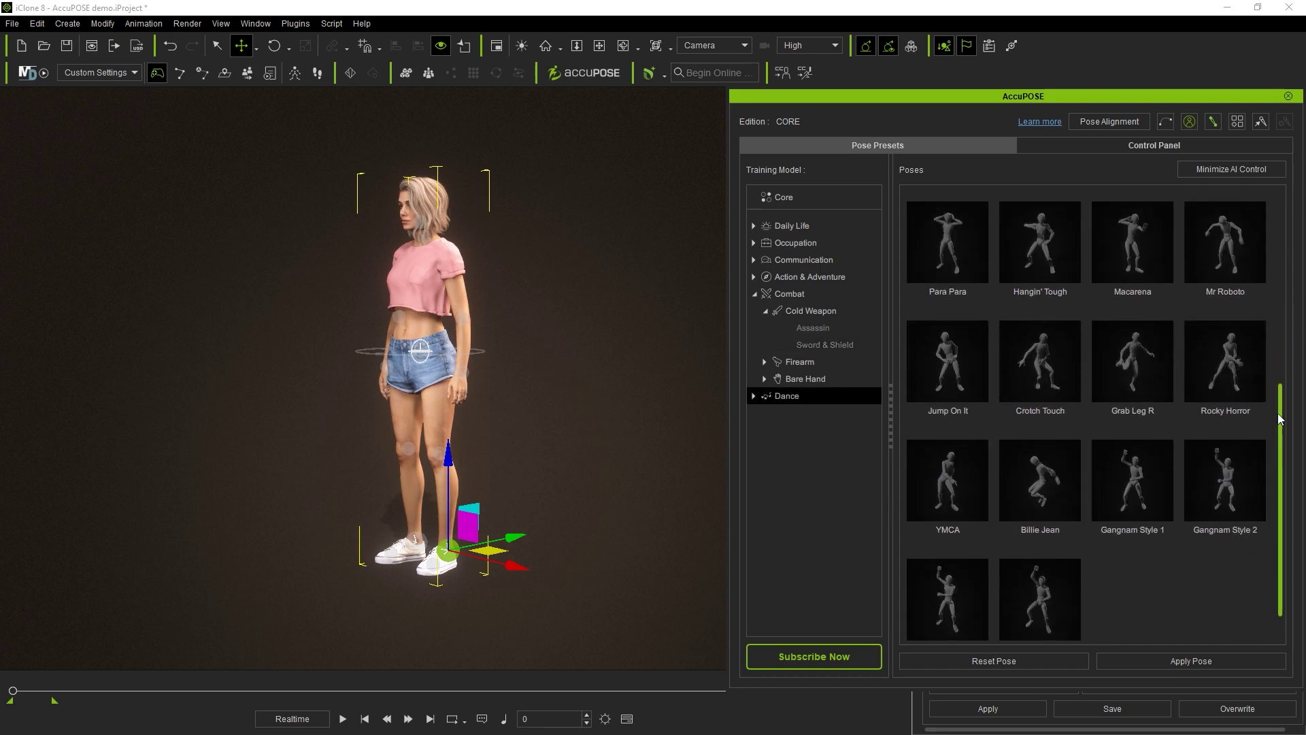
pyautogui.moveTo(1279, 417); pyautogui.dragTo(1276, 216)
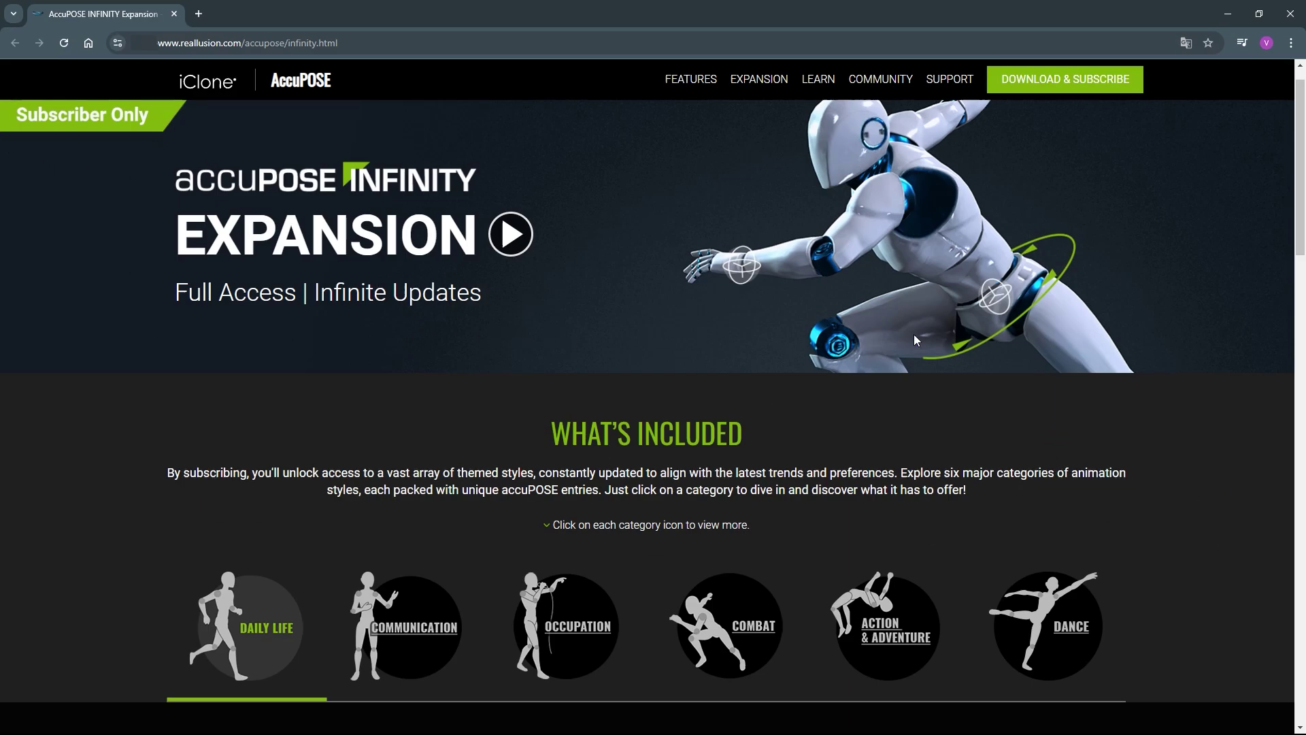
# - Review INFINITY Communication, Occupation, Combat, Action & Adventure and Dance packs, then open subscription pricing
pyautogui.moveTo(1296, 194); pyautogui.dragTo(1294, 304)
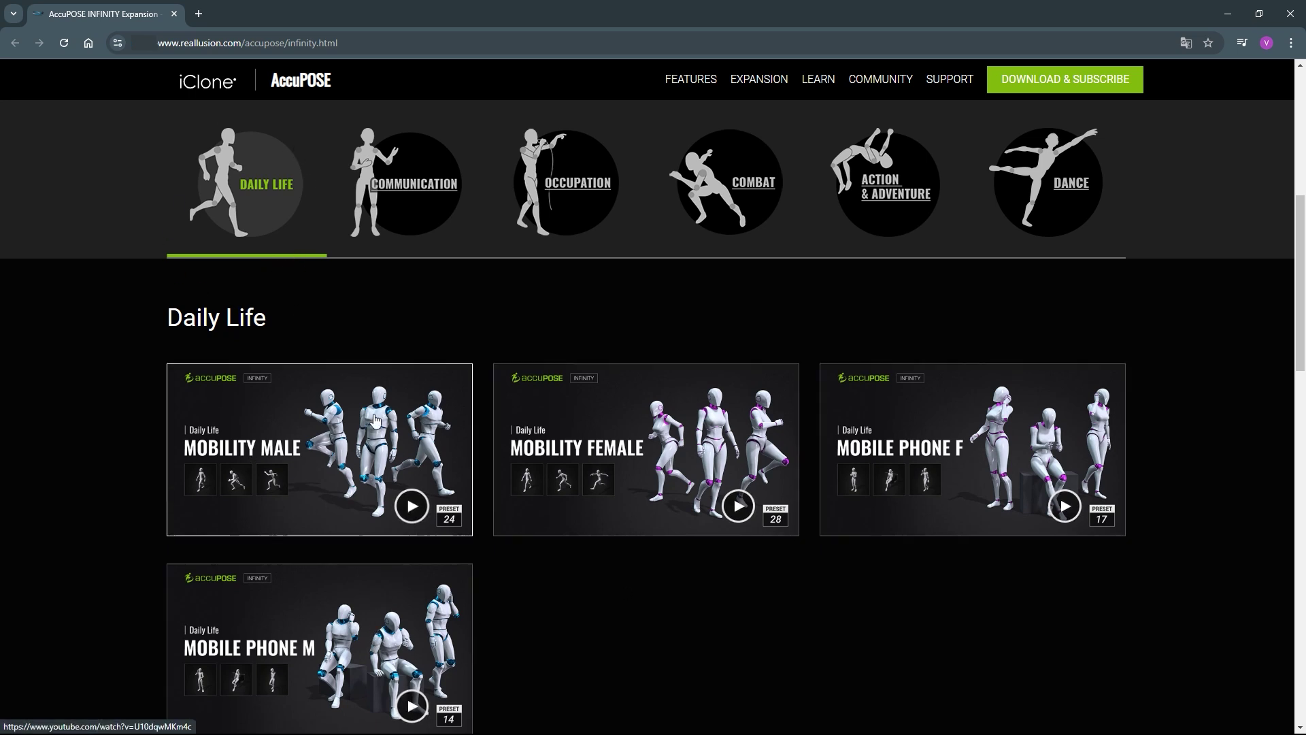
pyautogui.click(394, 210)
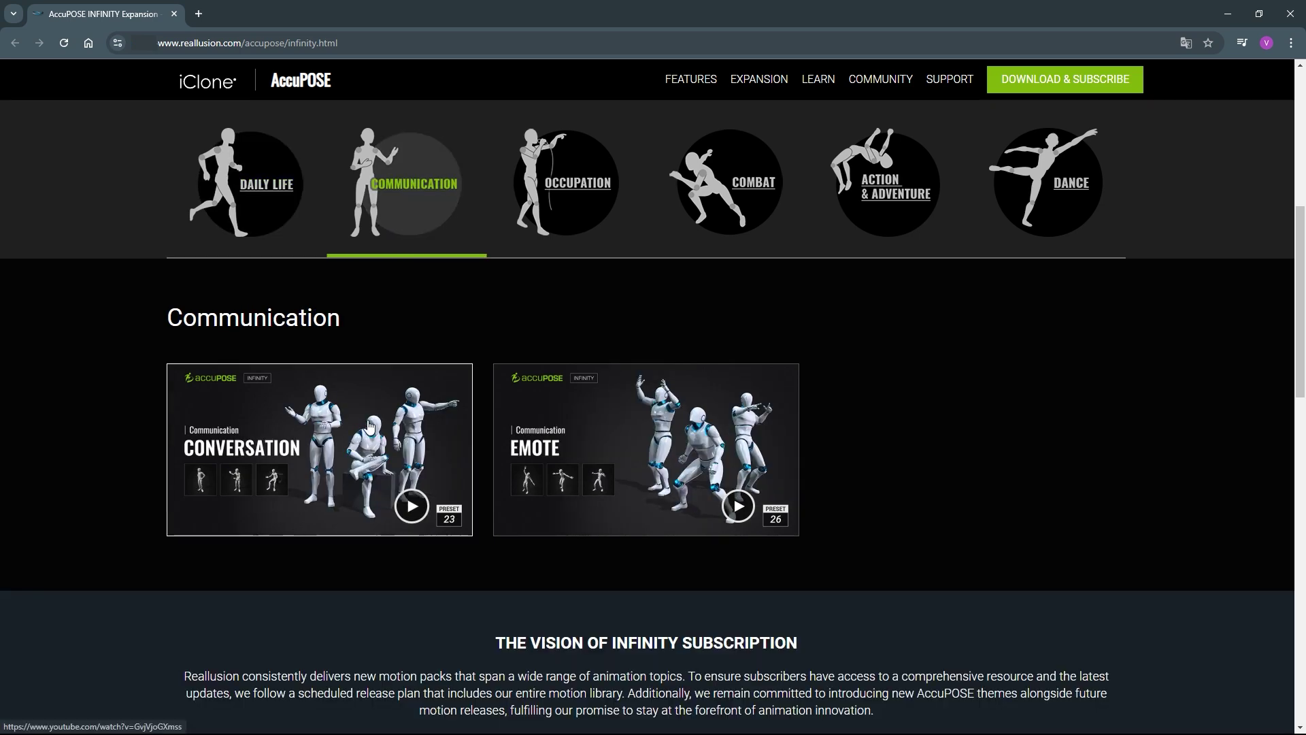
pyautogui.click(569, 207)
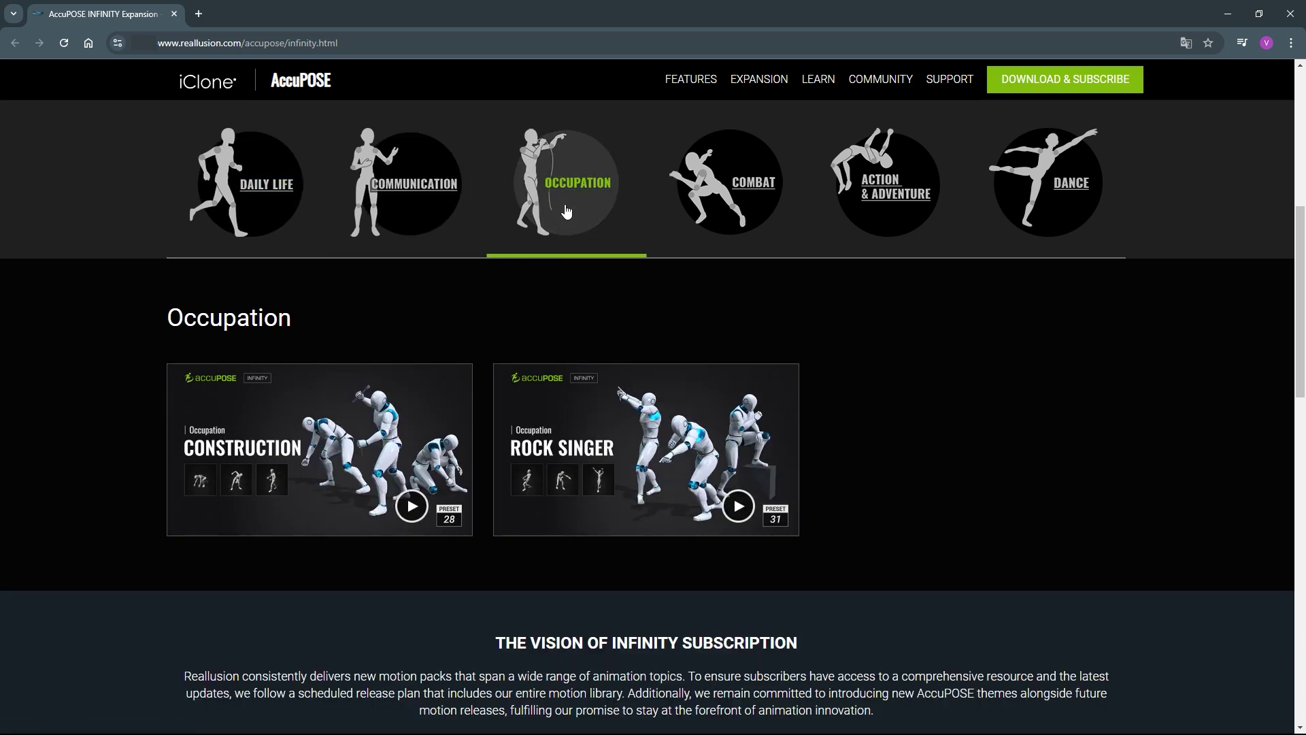
pyautogui.click(714, 181)
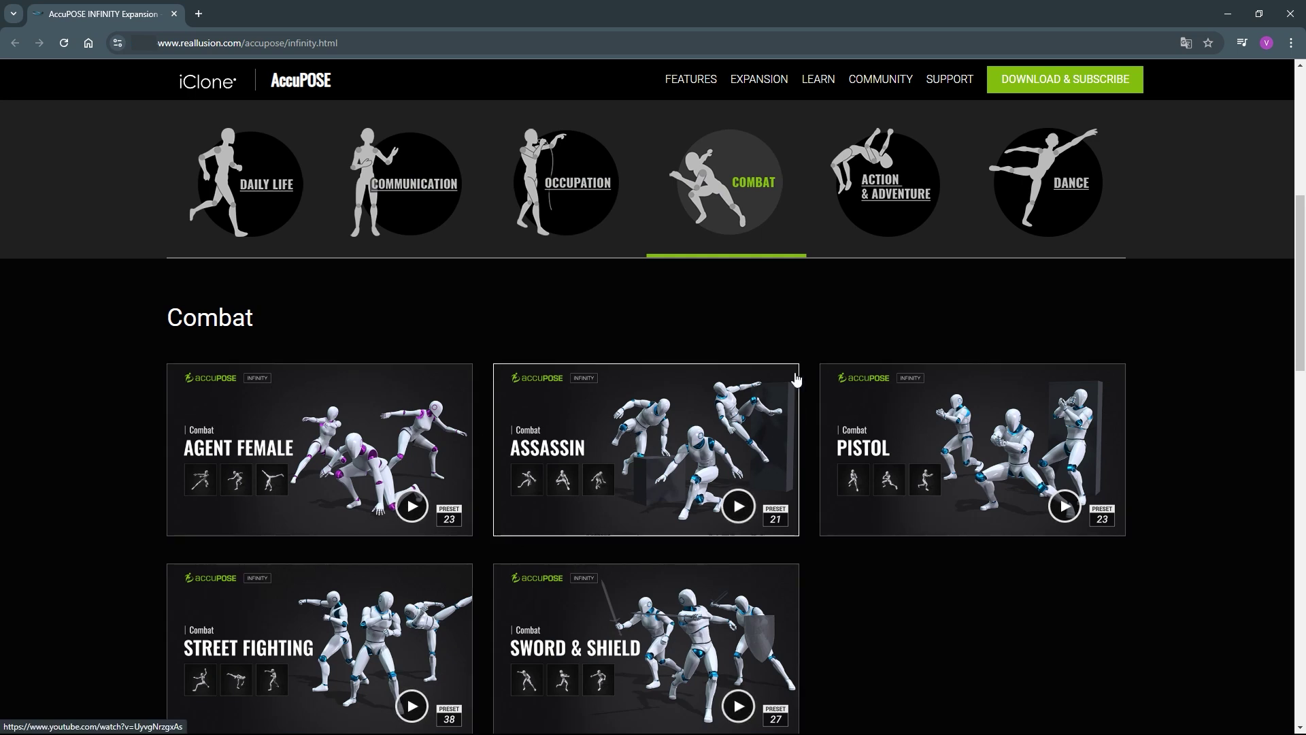
pyautogui.click(865, 194)
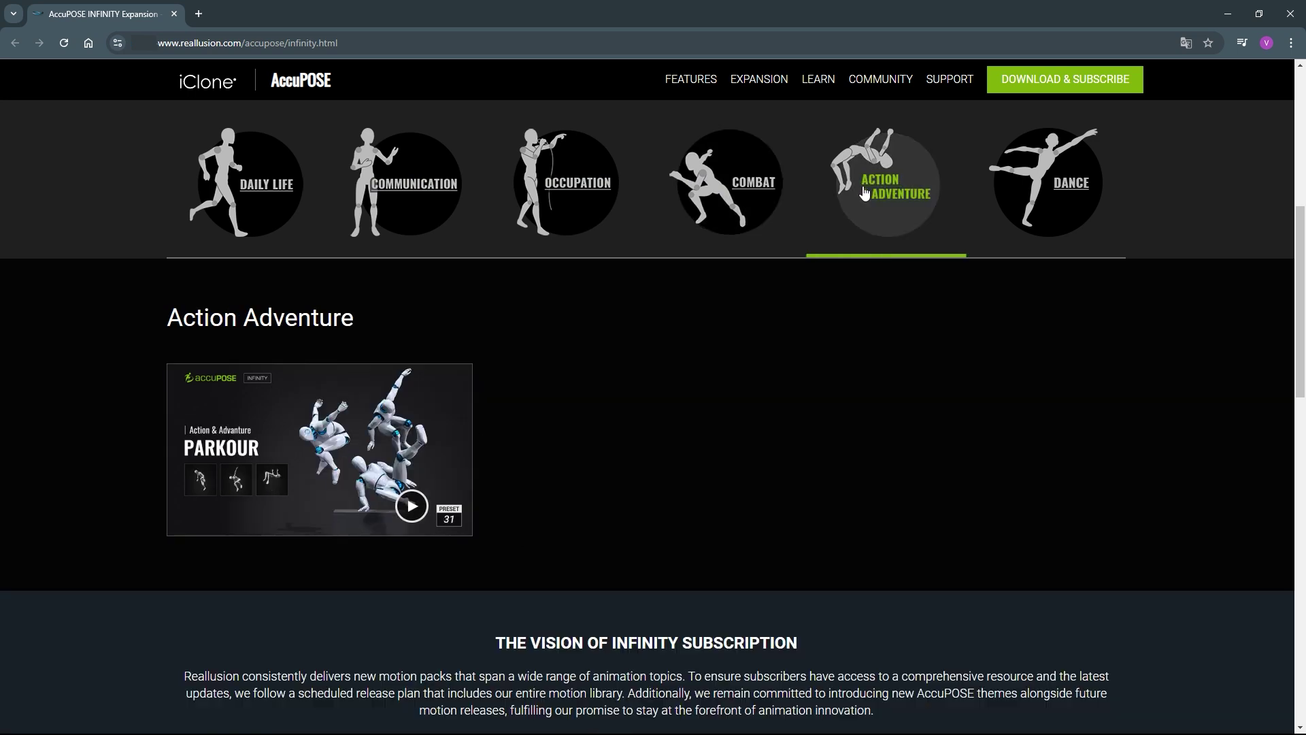
pyautogui.click(1028, 184)
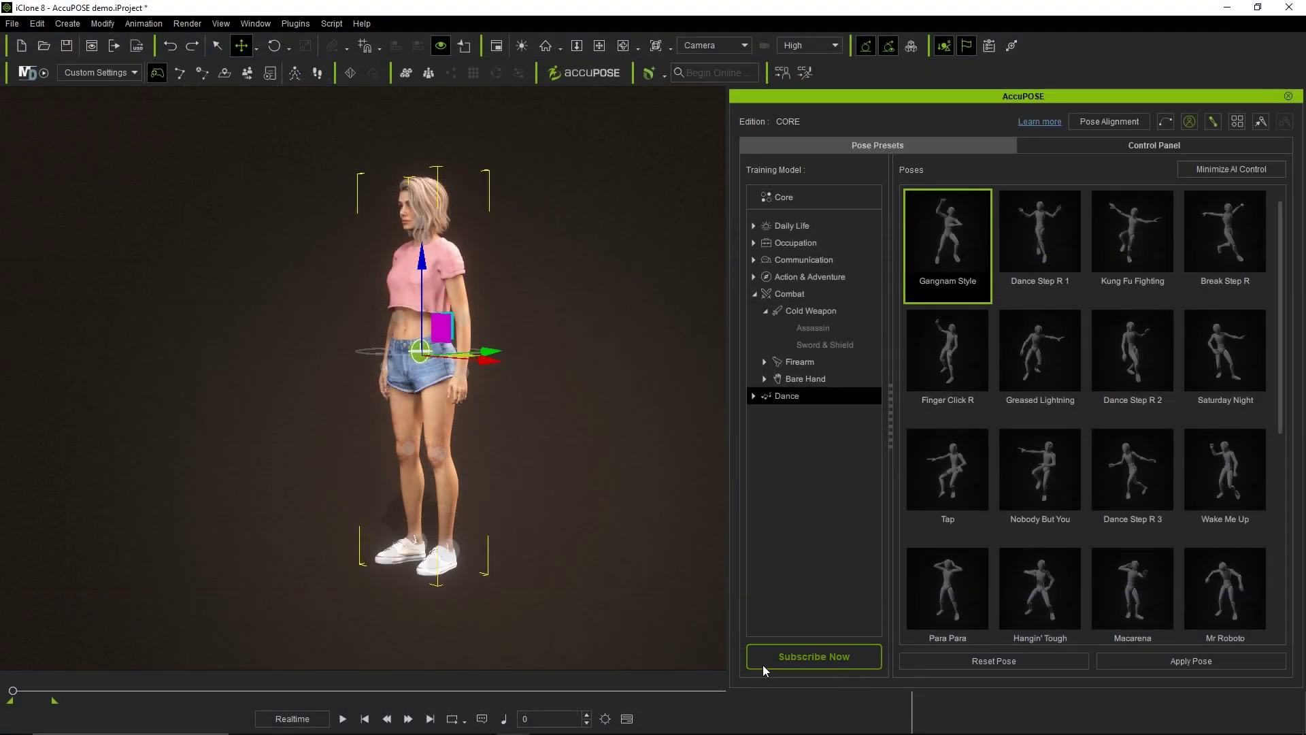
pyautogui.click(762, 663)
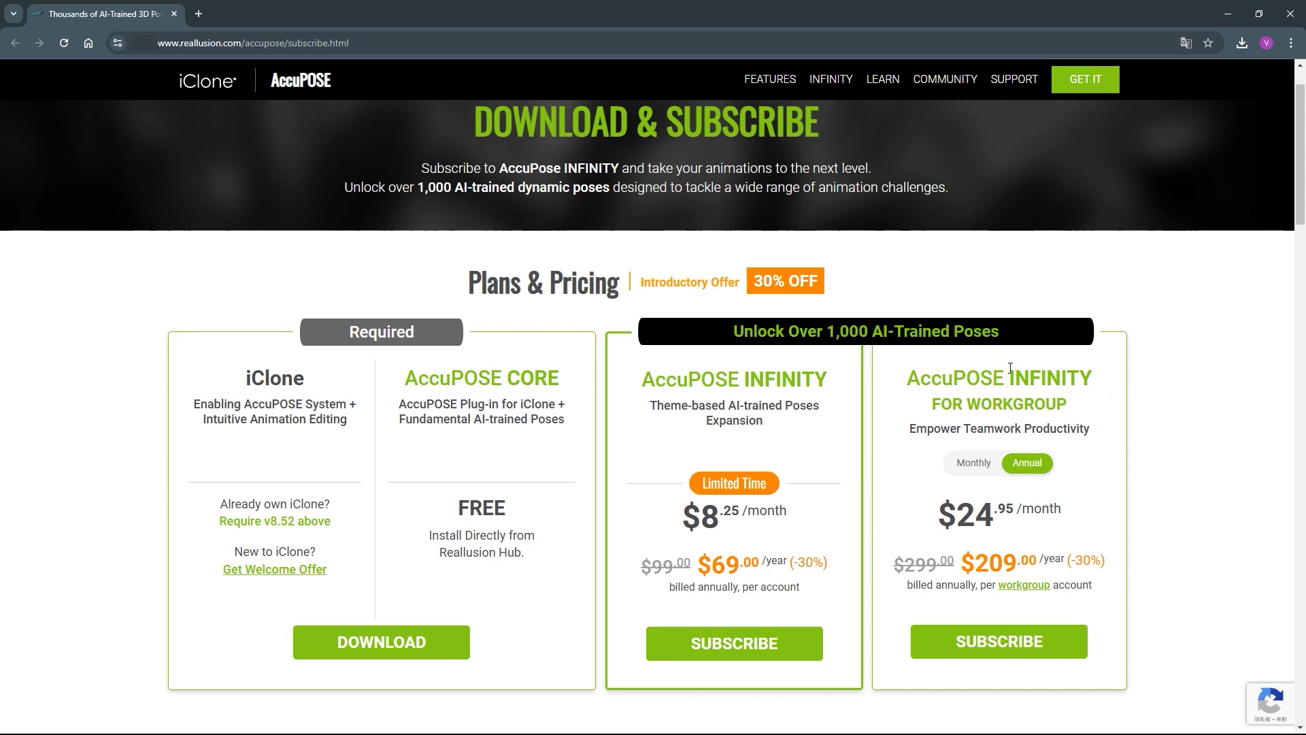
pyautogui.moveTo(1301, 202); pyautogui.dragTo(1267, 415)
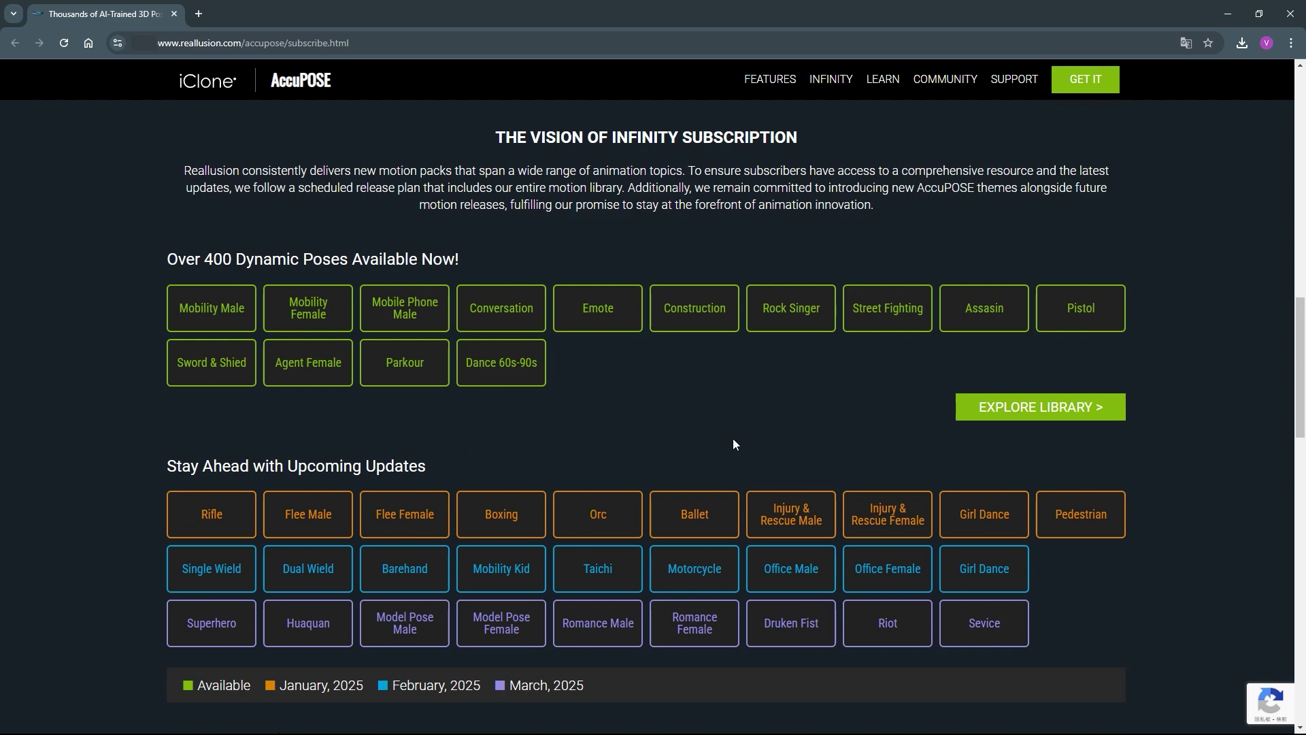
pyautogui.press('Home')
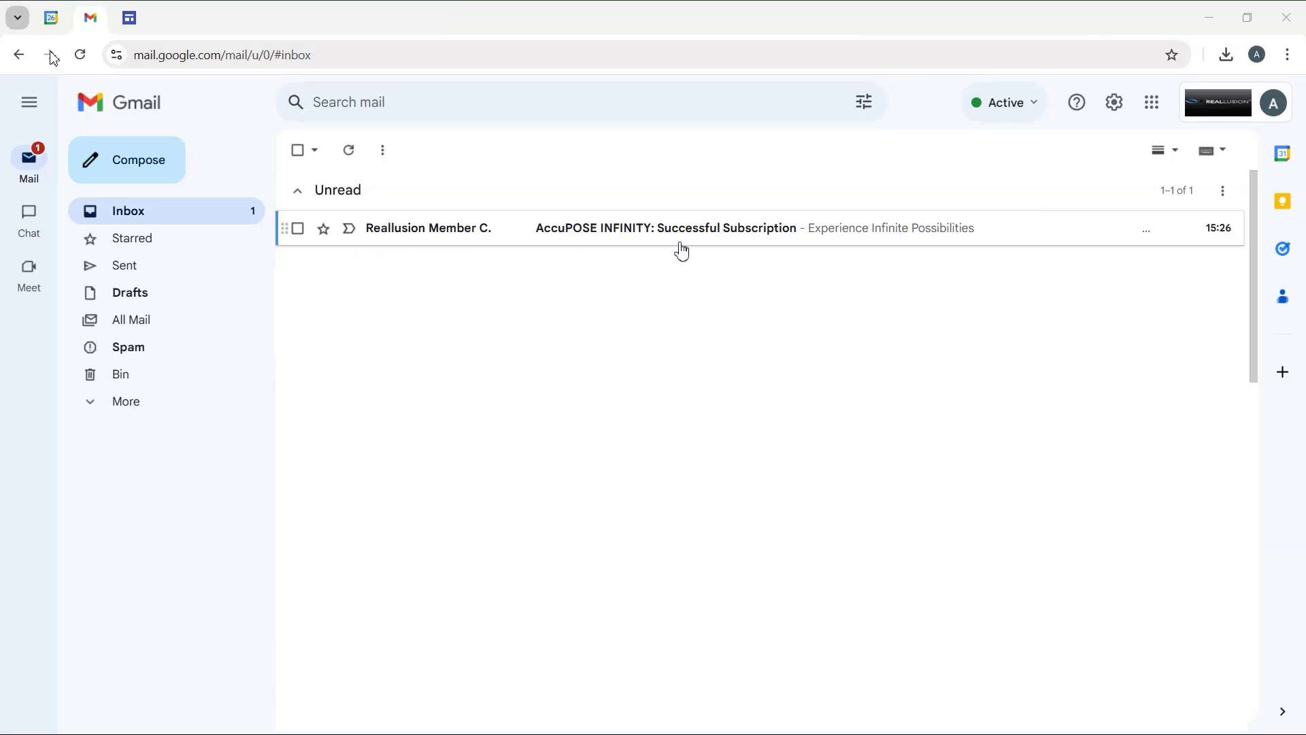
# - Open and scroll through the 'AccuPOSE INFINITY: Successful Subscription' email
pyautogui.click(572, 235)
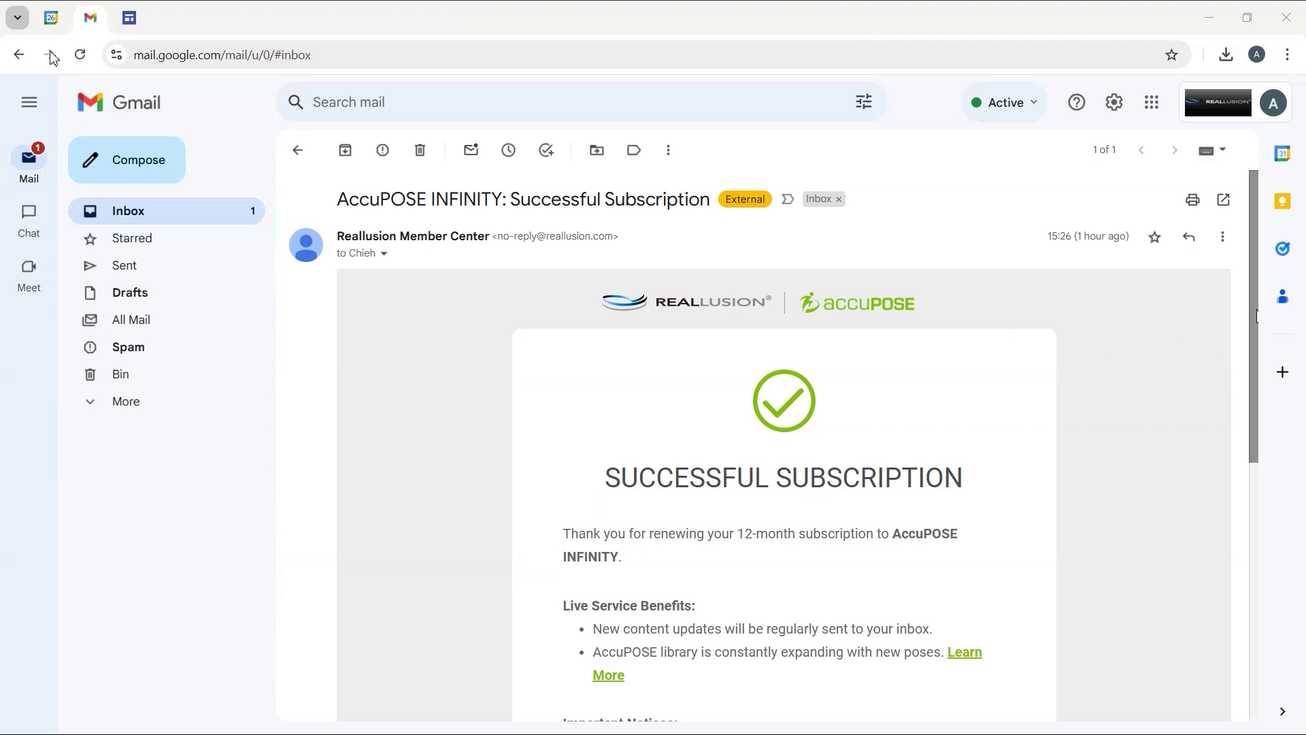
pyautogui.moveTo(1258, 315); pyautogui.dragTo(1237, 437)
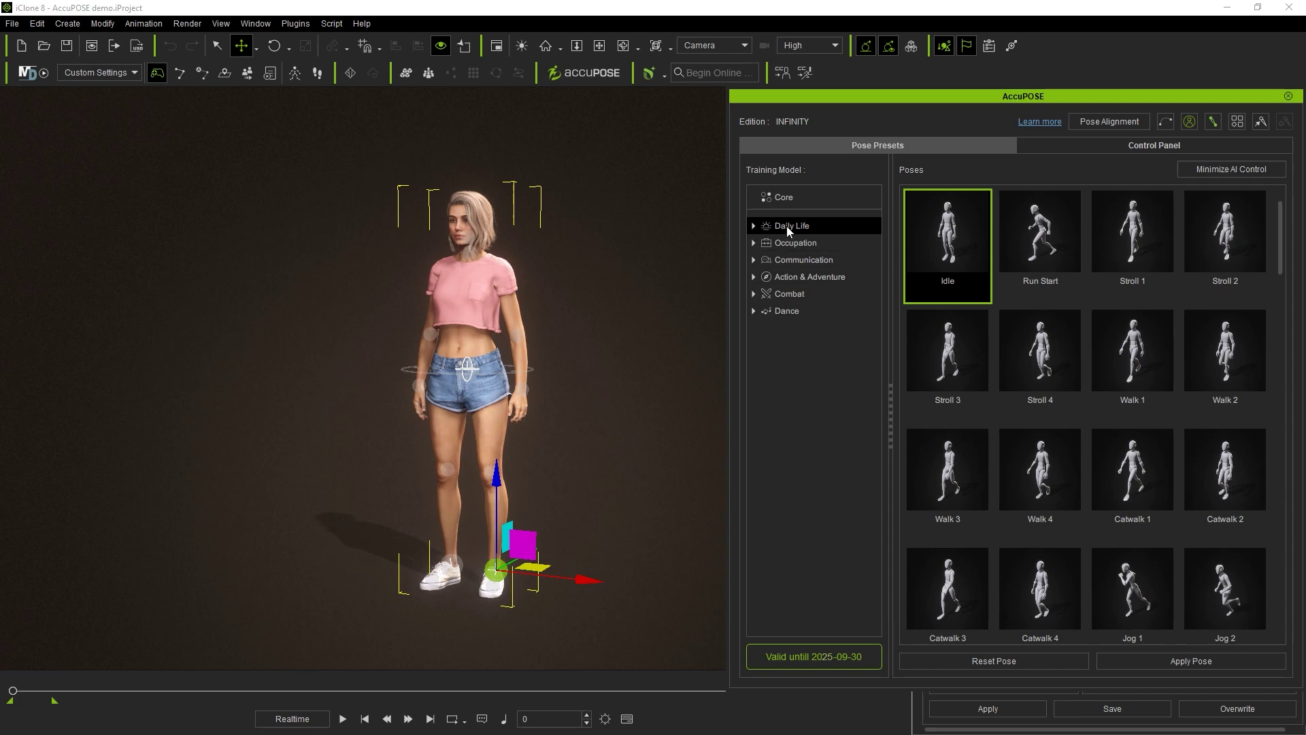
# - Browse the INFINITY Occupation, Communication, Action & Adventure and Combat presets, scrolling the Poses grid
pyautogui.moveTo(1281, 232); pyautogui.dragTo(1269, 357)
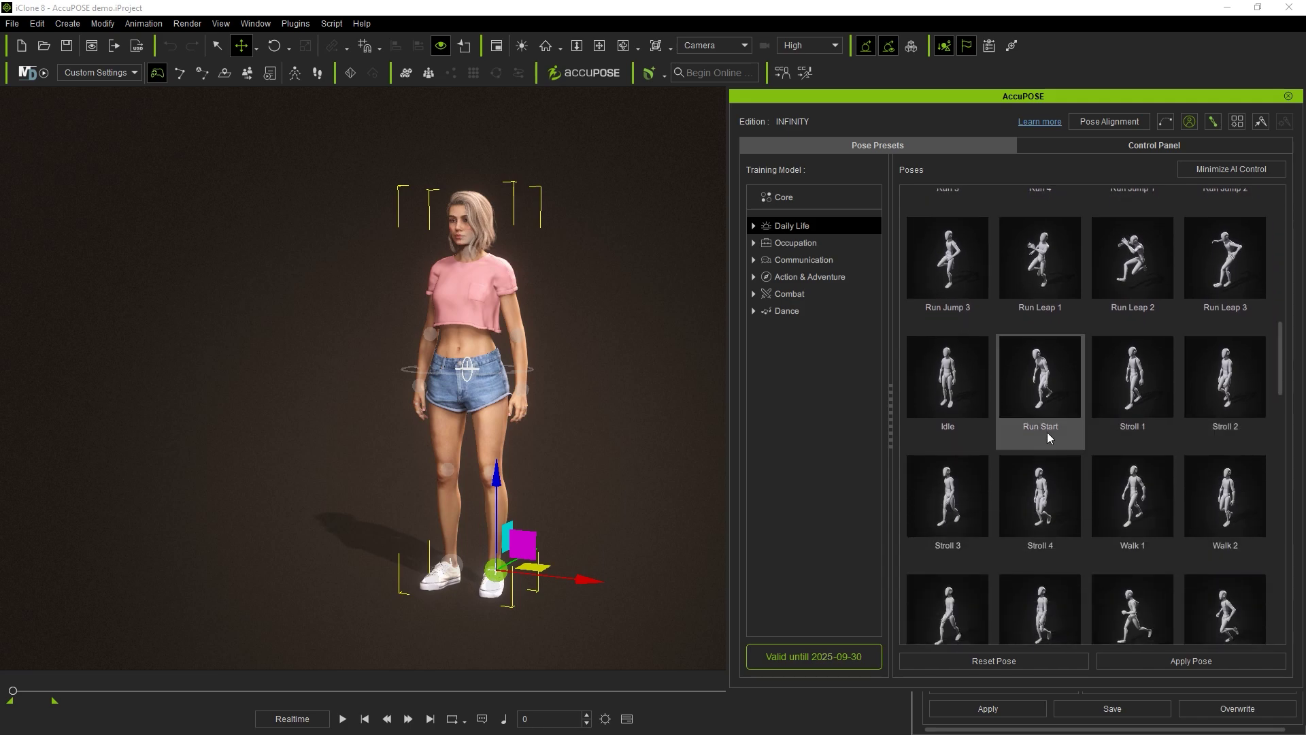
pyautogui.click(789, 247)
pyautogui.click(786, 259)
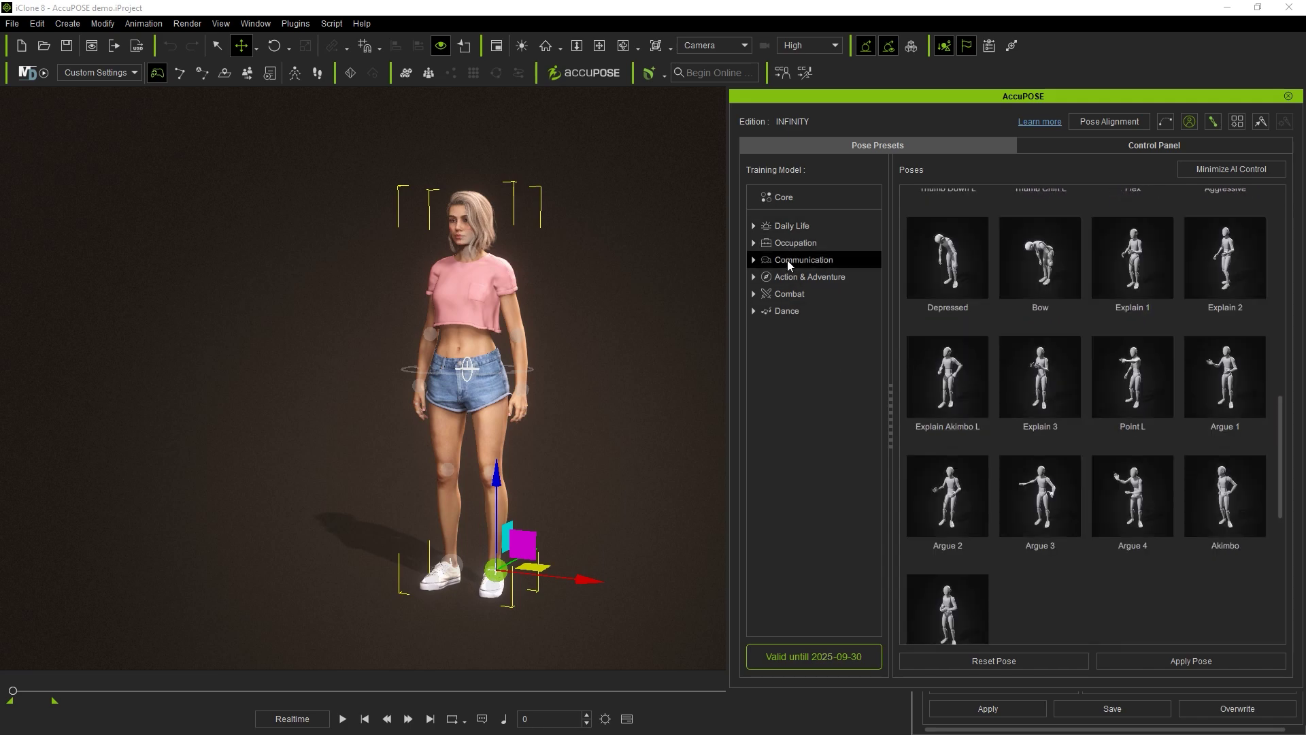
pyautogui.click(789, 276)
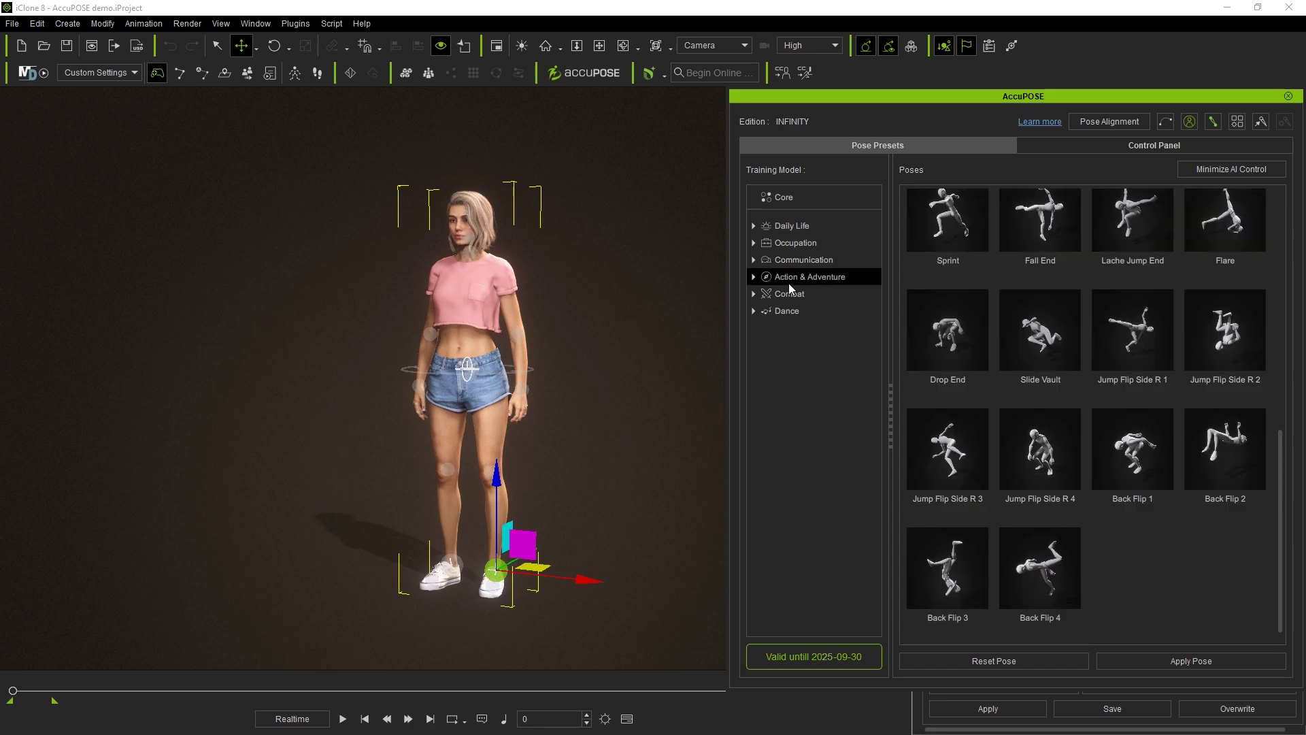
pyautogui.click(789, 294)
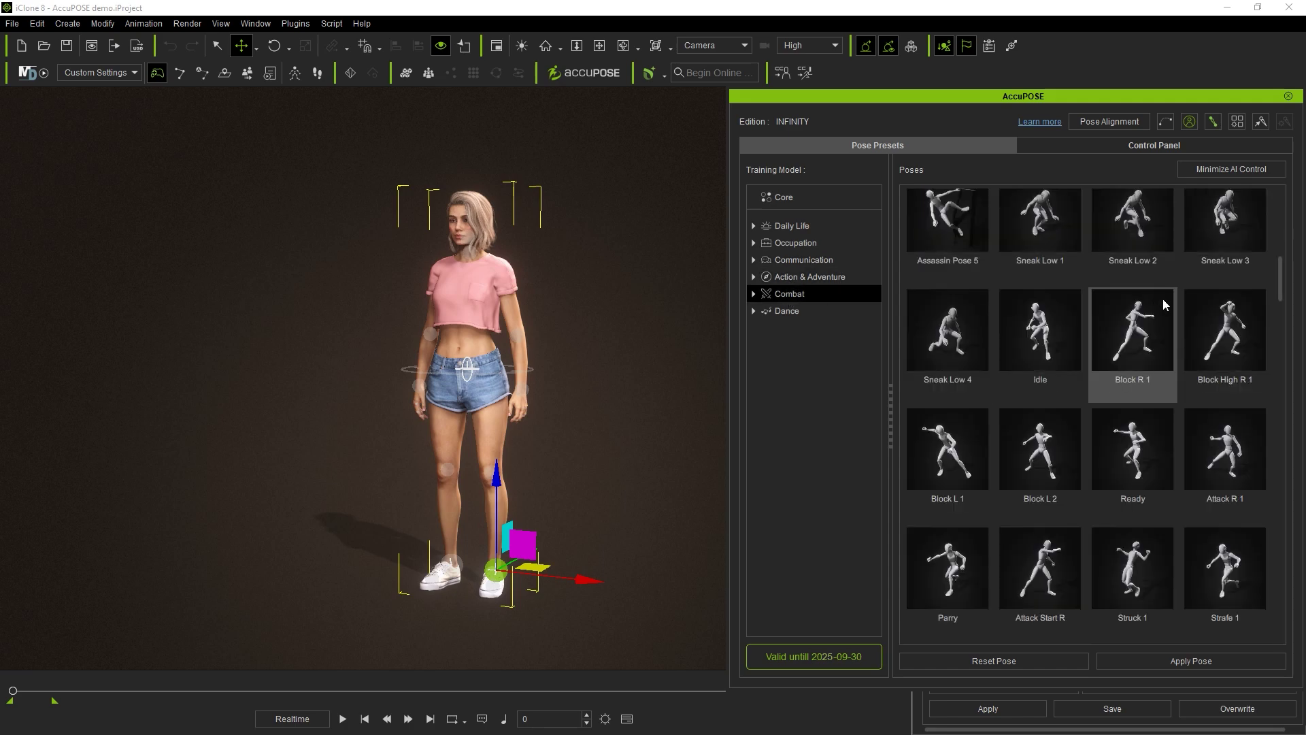
pyautogui.scroll(3, 1286, 286)
pyautogui.scroll(-4, 1275, 289)
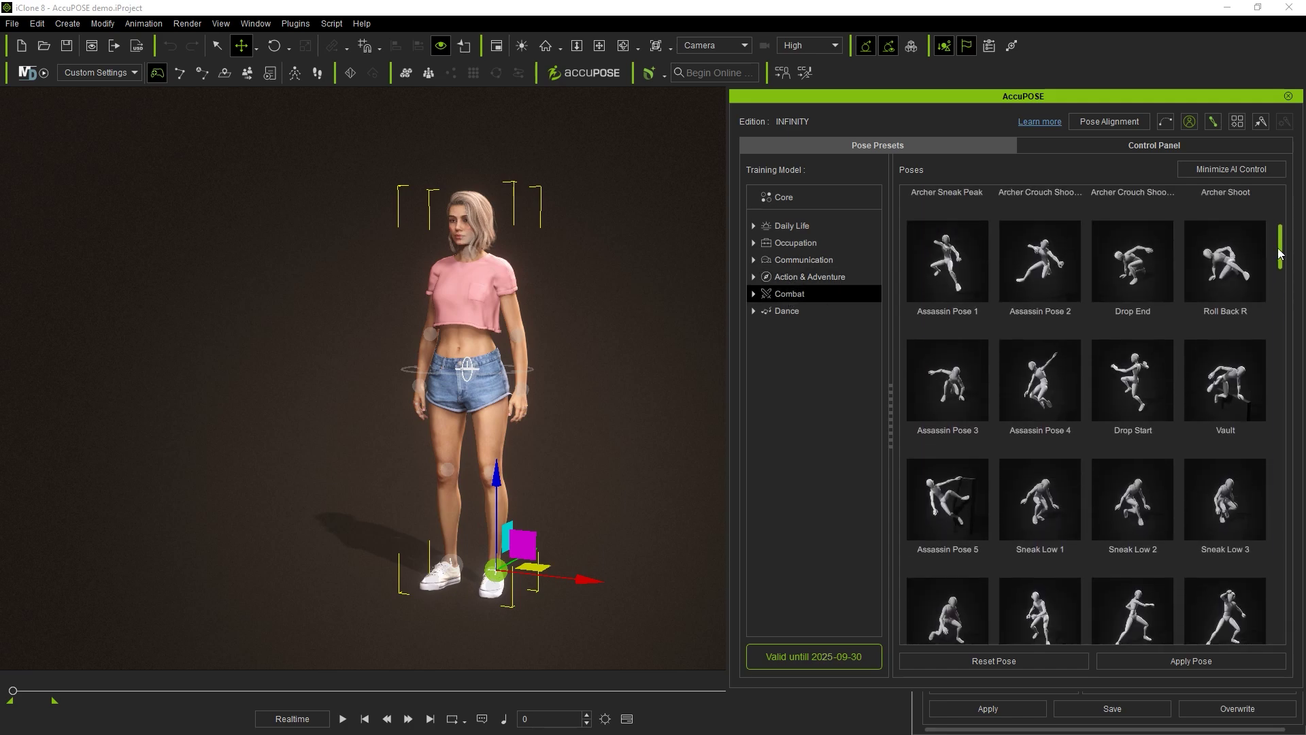
pyautogui.scroll(-5, 1275, 289)
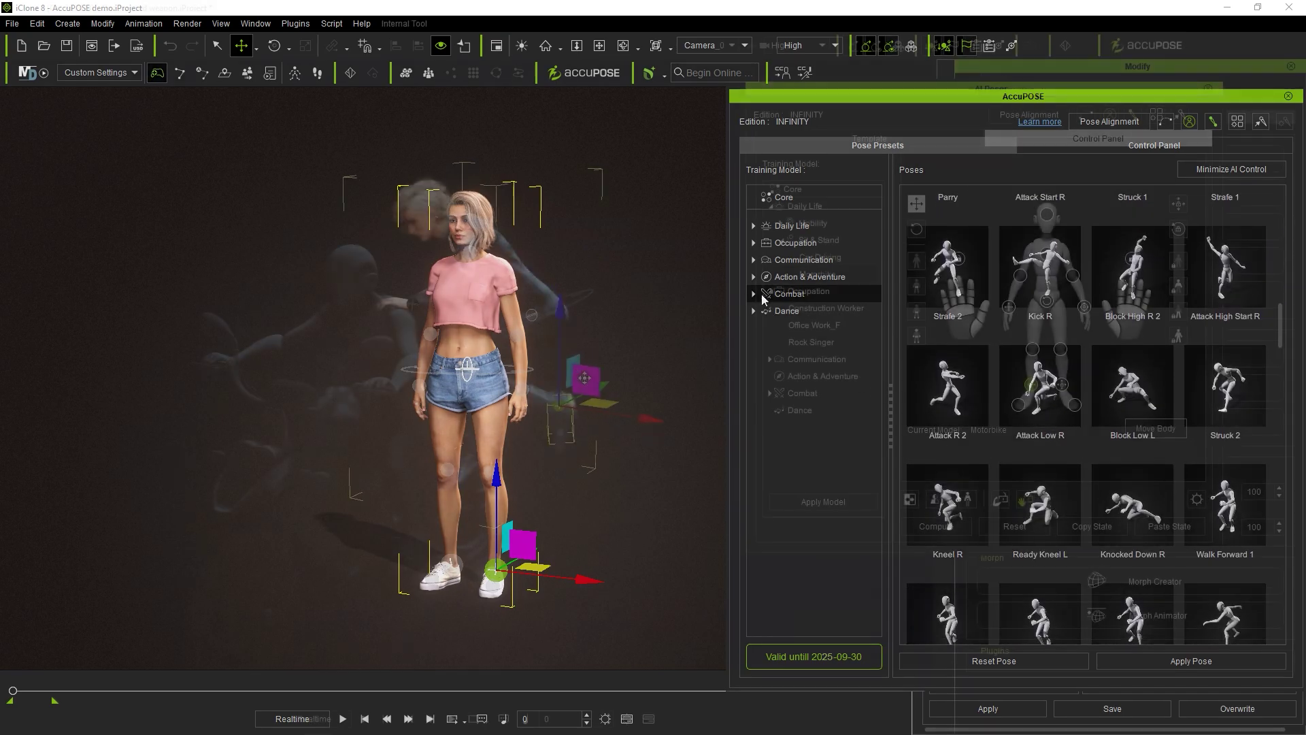
# - Re-pose the rider's hips, raise the gunman's arm, and extend the dancer's arm forward and leg back
pyautogui.moveTo(412, 249); pyautogui.dragTo(472, 303)
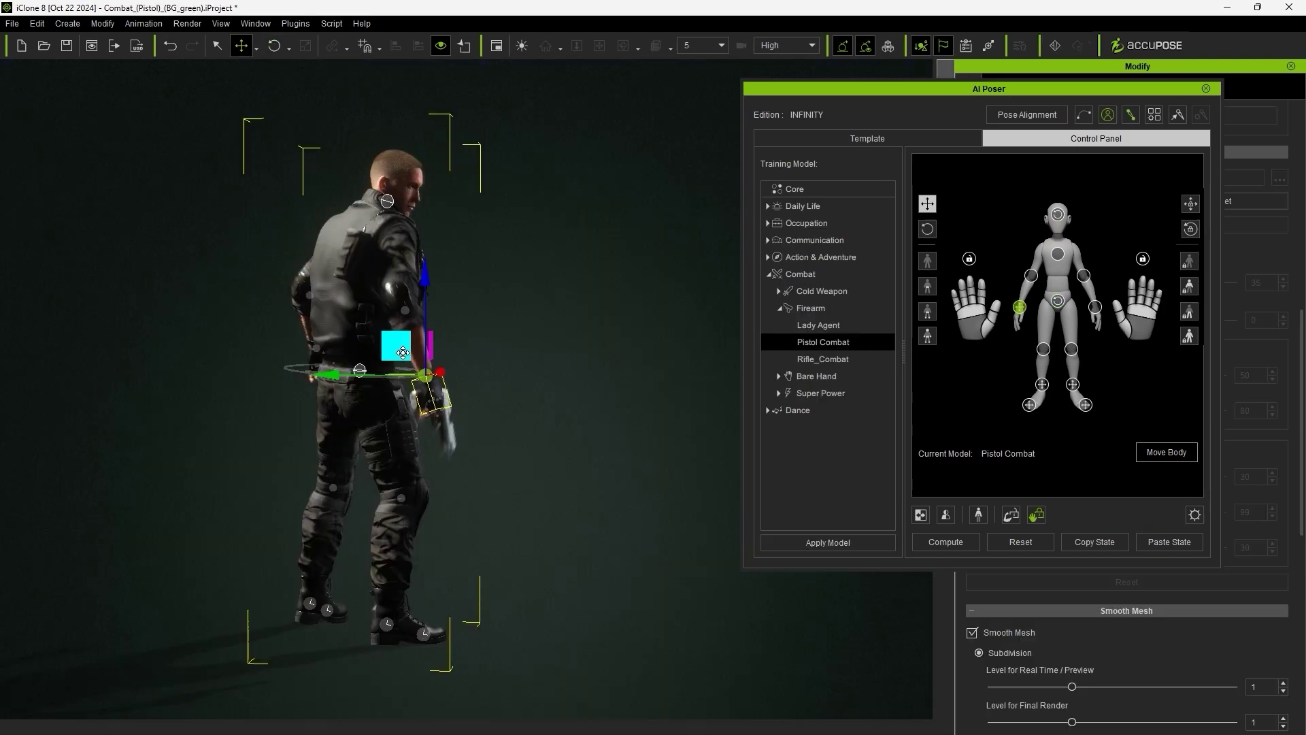
pyautogui.moveTo(412, 350); pyautogui.dragTo(510, 146)
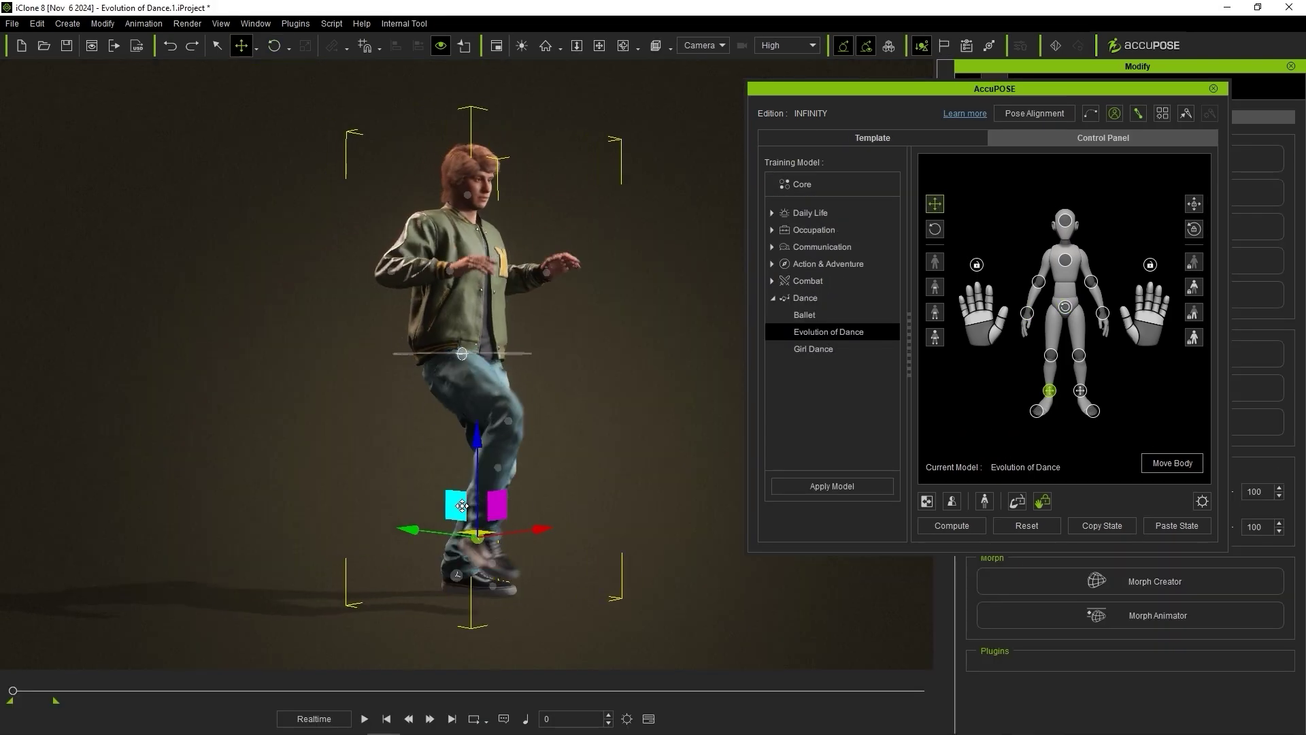
pyautogui.moveTo(461, 504); pyautogui.dragTo(373, 155)
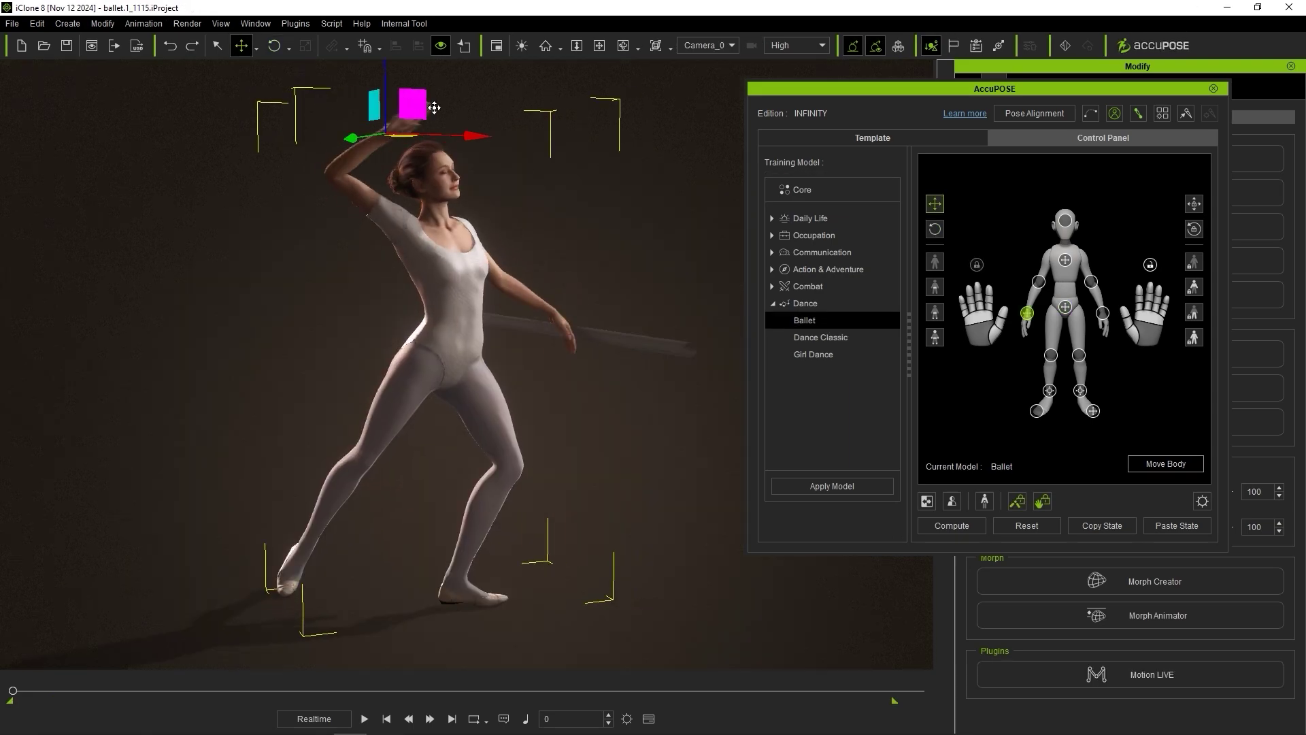
pyautogui.moveTo(434, 107); pyautogui.dragTo(612, 285)
pyautogui.moveTo(319, 511); pyautogui.dragTo(264, 454)
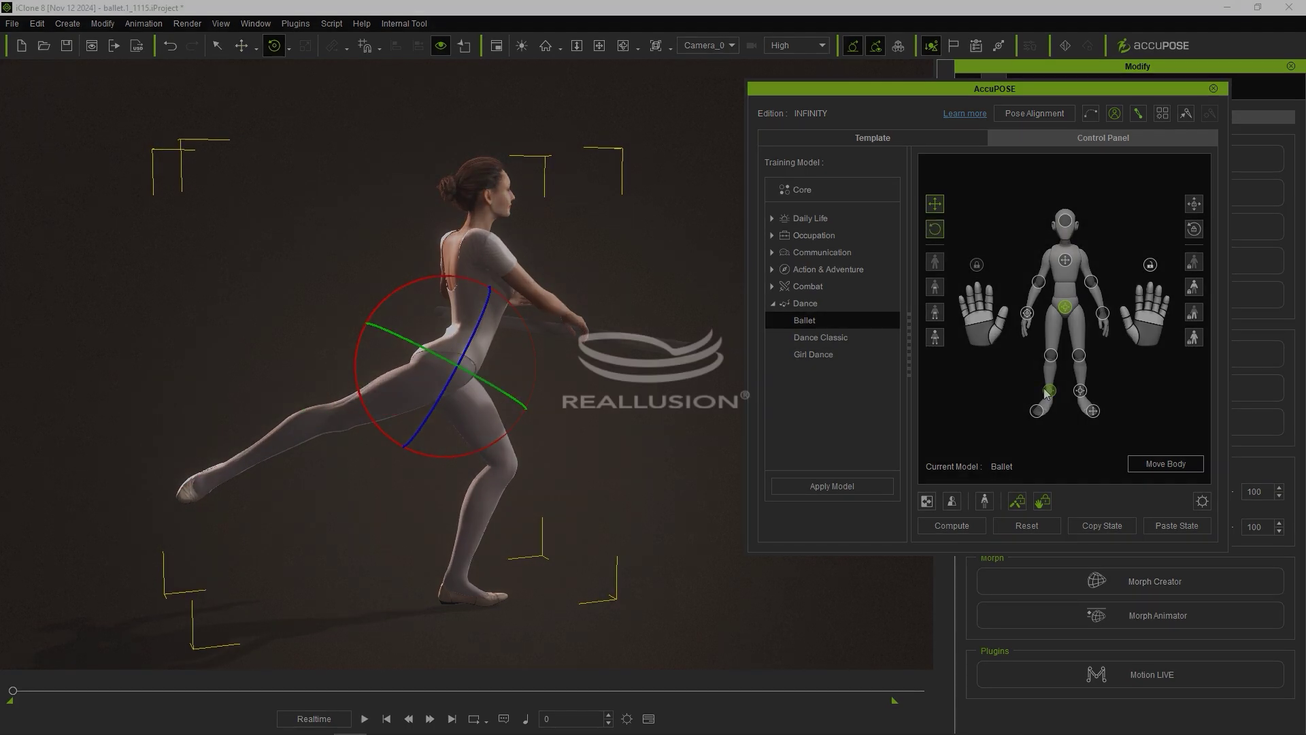